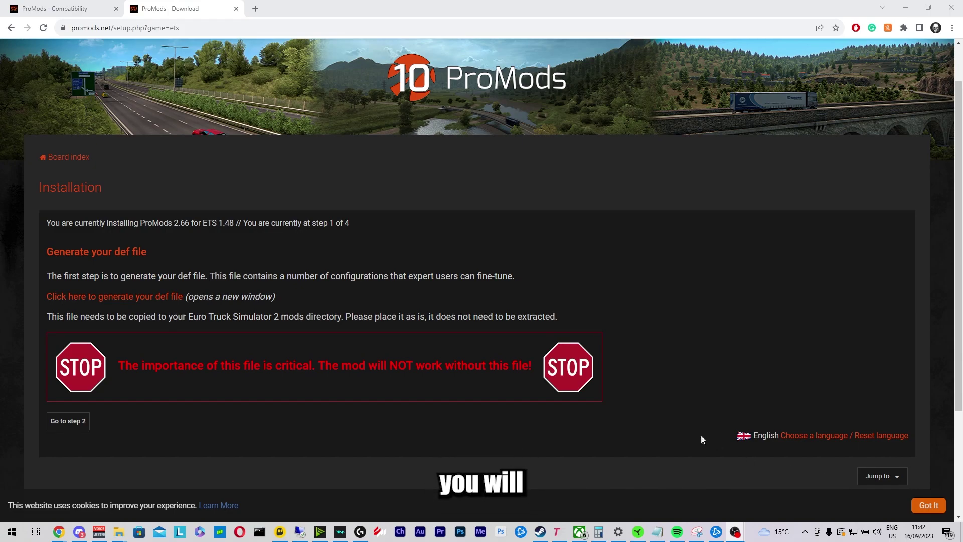
Step: Open the ProMods def file generator for Euro Truck Simulator 2
left_click(130, 300)
scroll(448, 325, "down", 2)
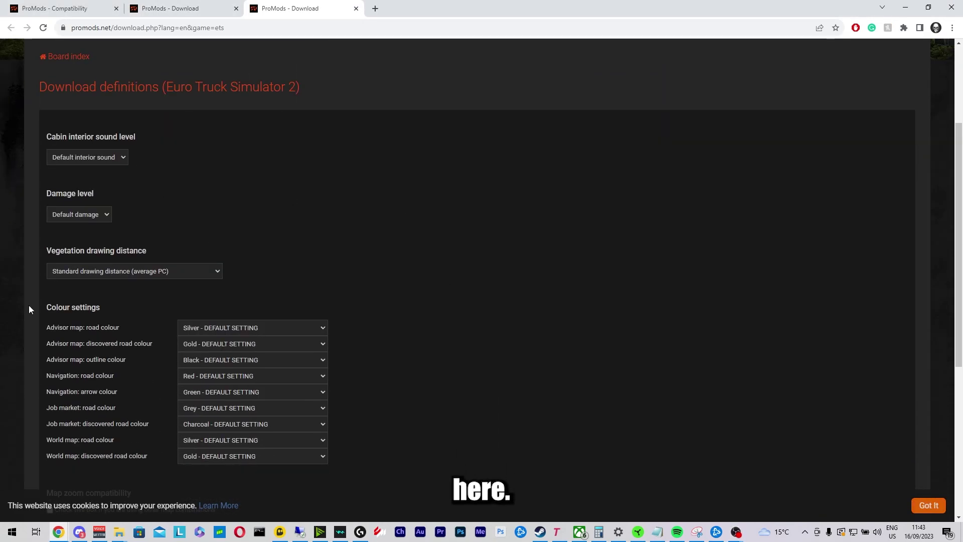
scroll(415, 362, "down", 2)
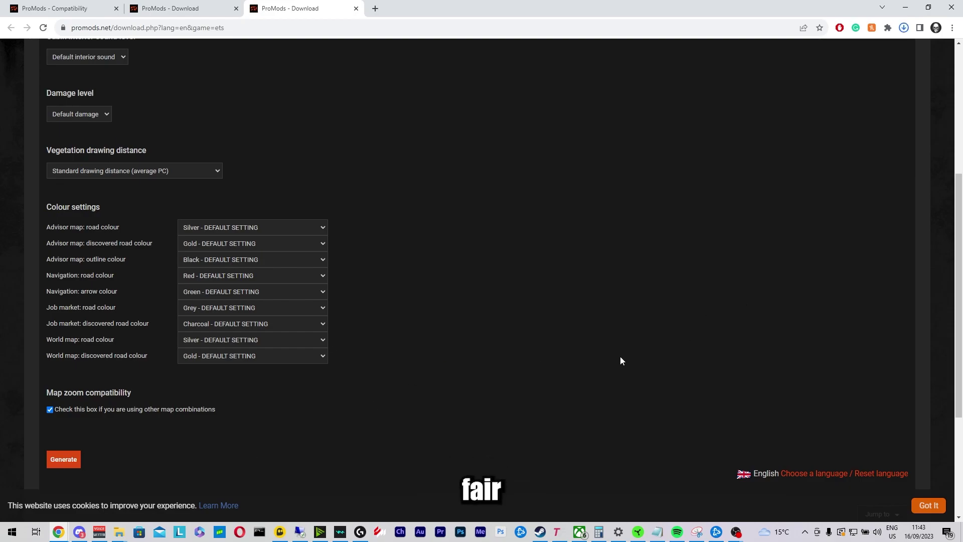
scroll(620, 371, "up", 3)
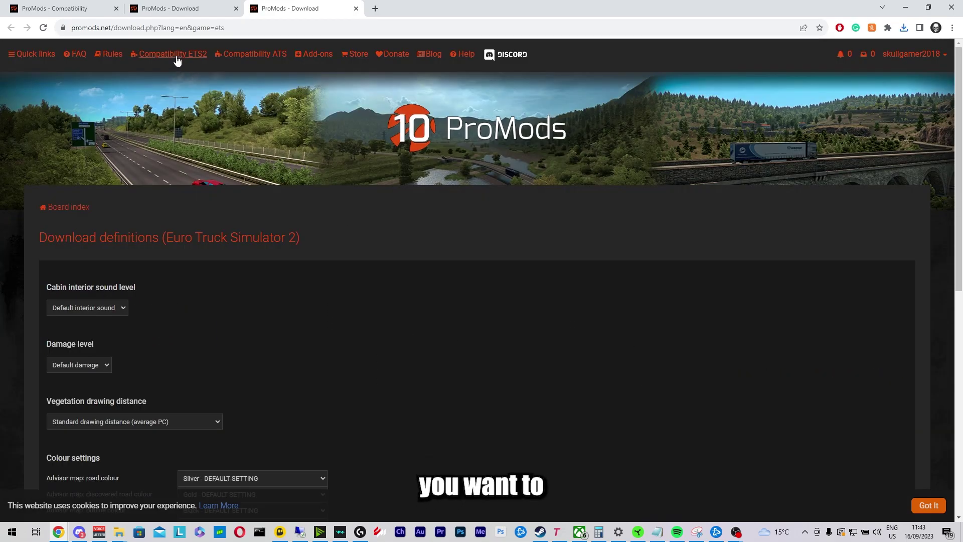
Step: Return to the ProMods installation tab and proceed to installation step 2
left_click(188, 7)
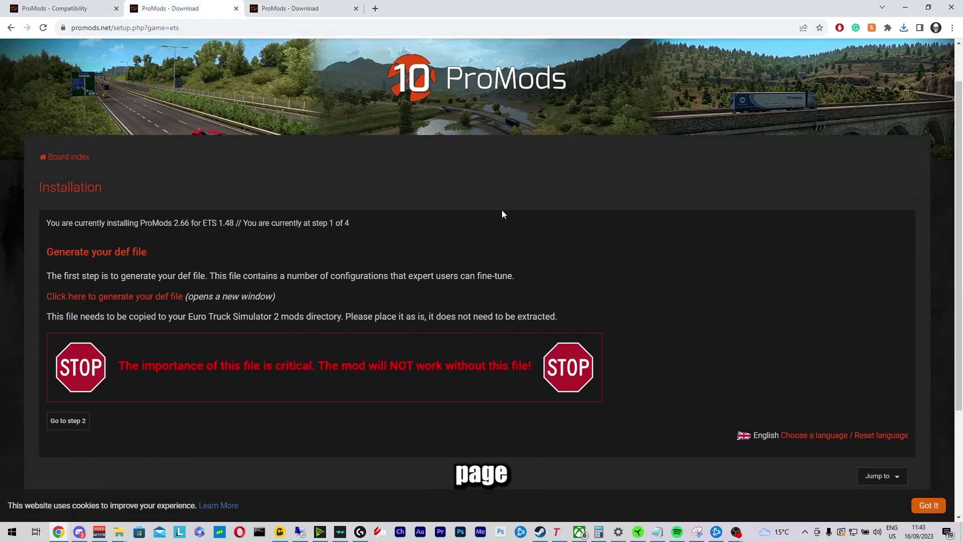
scroll(747, 338, "down", 2)
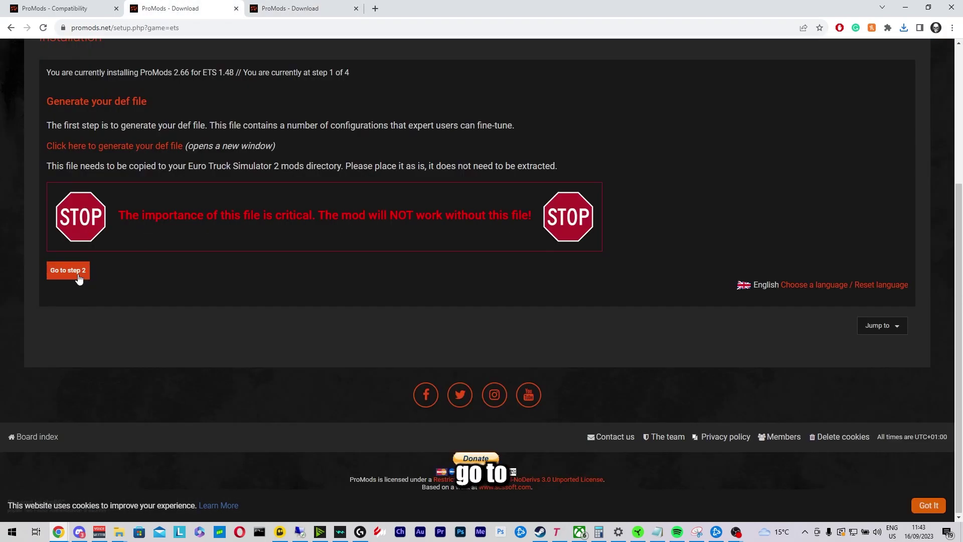
left_click(68, 270)
scroll(559, 337, "down", 3)
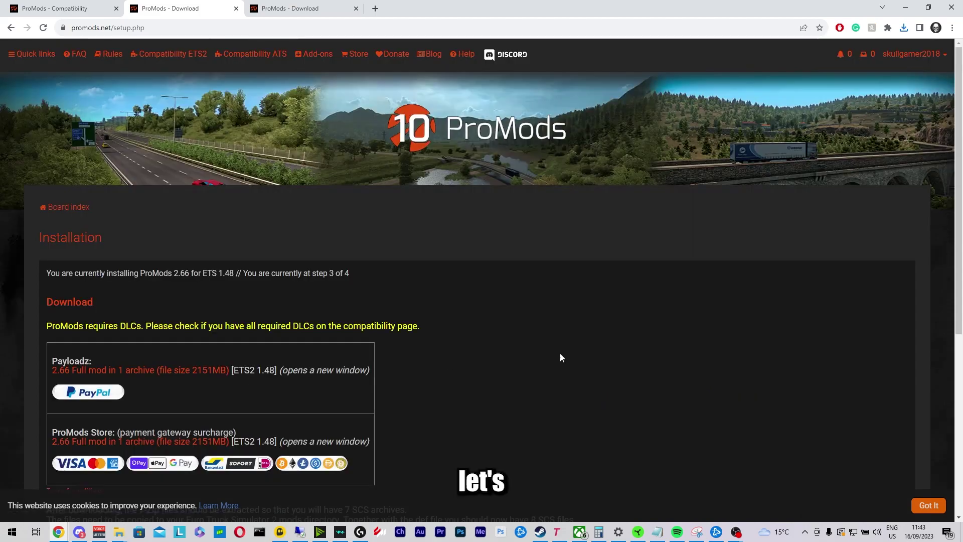
scroll(490, 358, "down", 1)
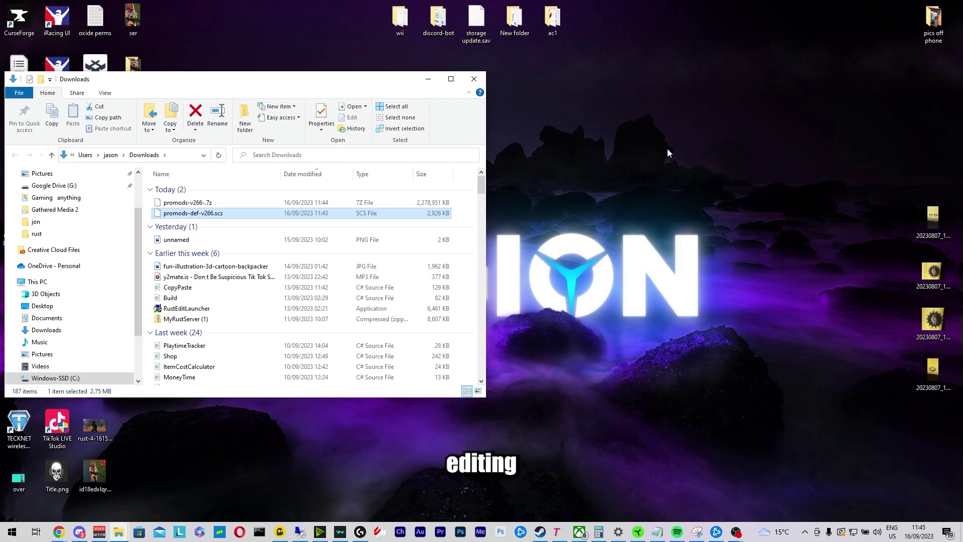
Step: Create a desktop folder named promods, then try opening the ProMods archive
right_click(667, 153)
mouse_move(690, 255)
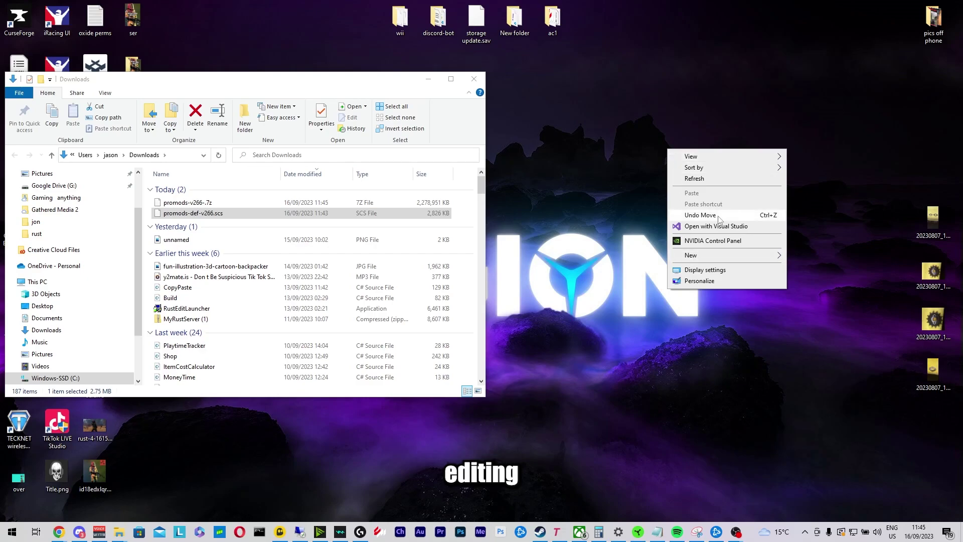
left_click(837, 258)
type("promods")
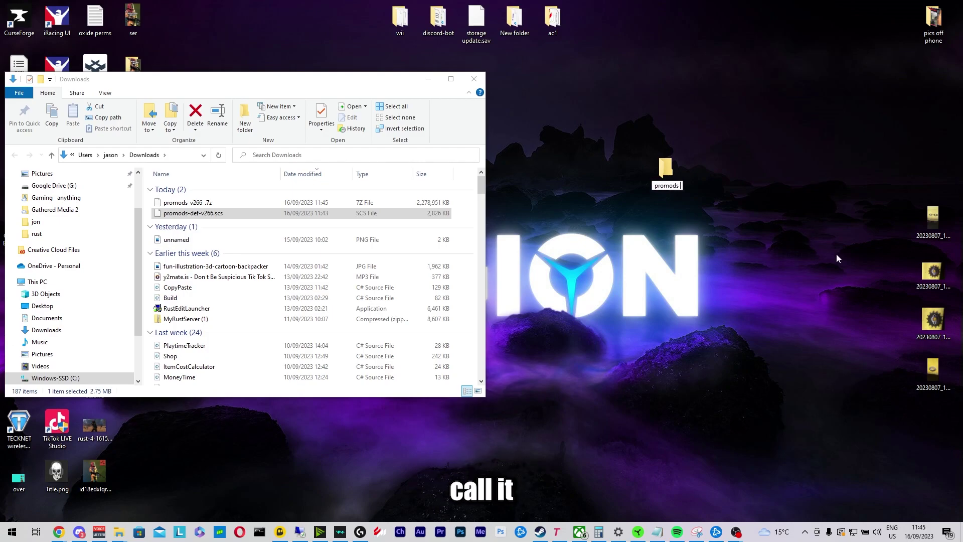
key("Return")
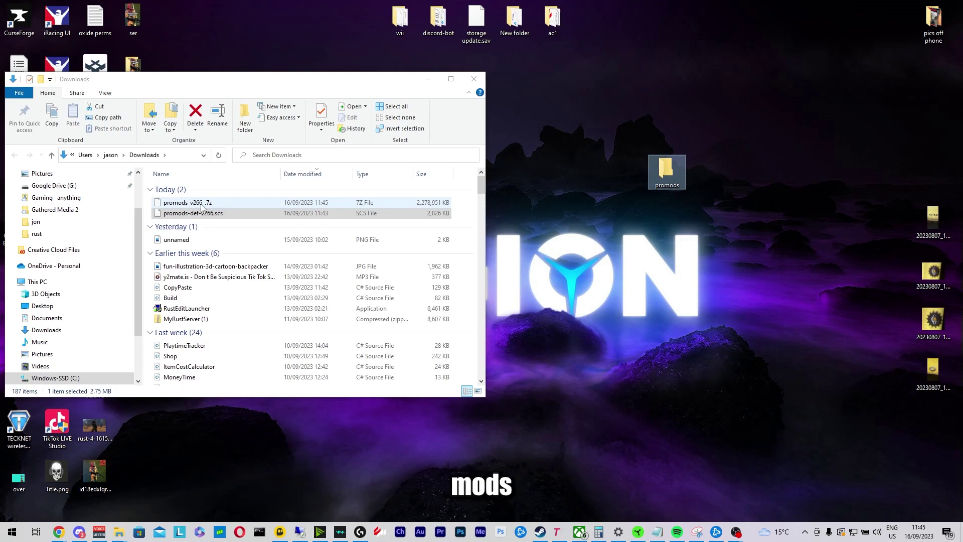
double_click(202, 205)
left_click(673, 308)
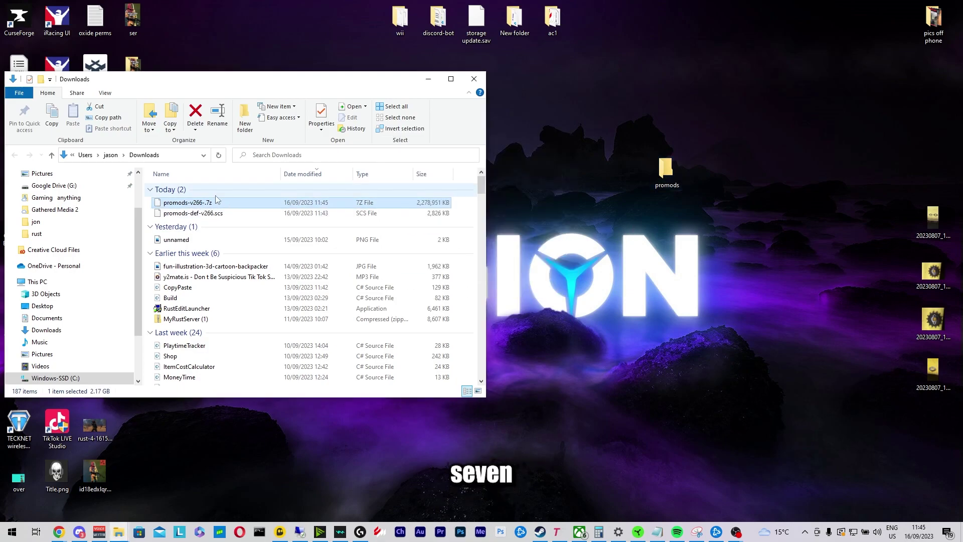
Step: Extract promods-v266-.7z with 7-Zip into the Desktop\promods folder
right_click(209, 205)
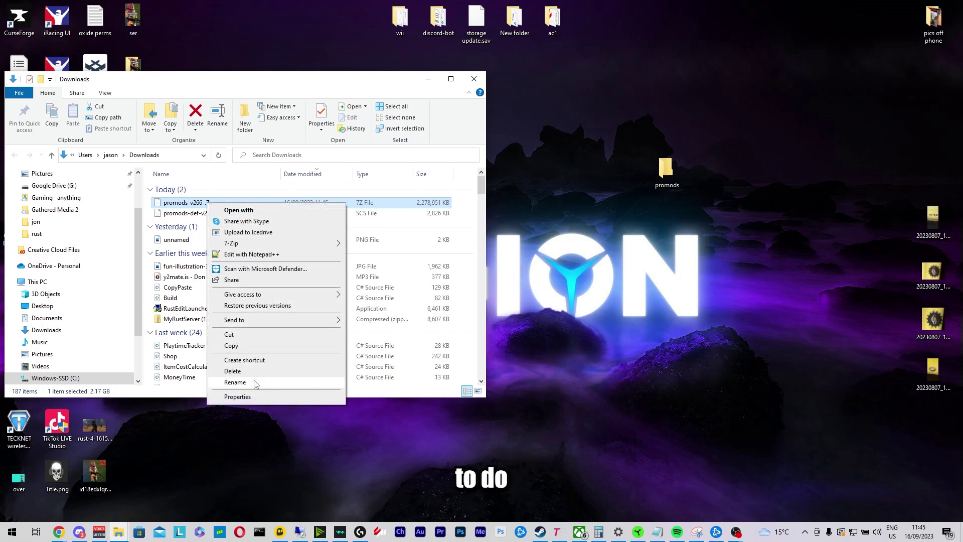
mouse_move(233, 243)
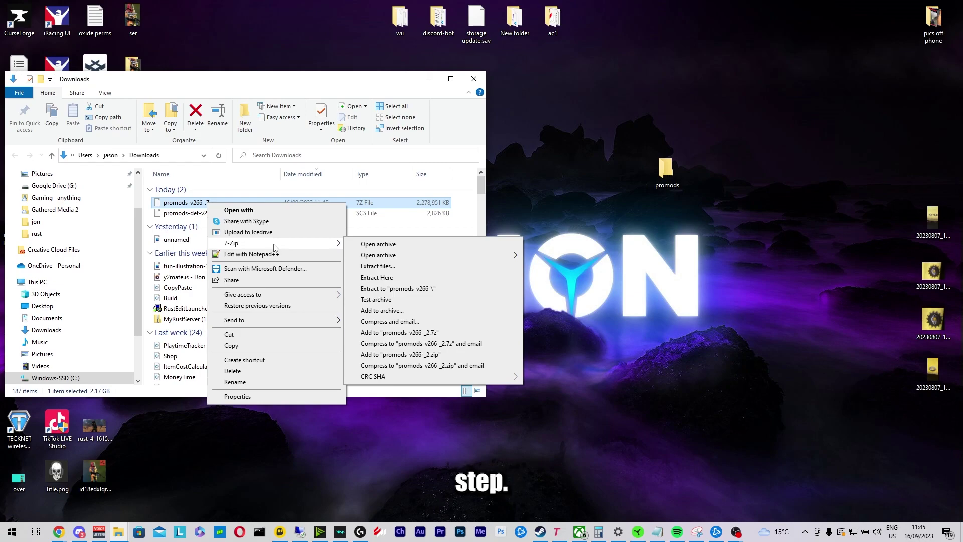
left_click(397, 267)
left_click(598, 214)
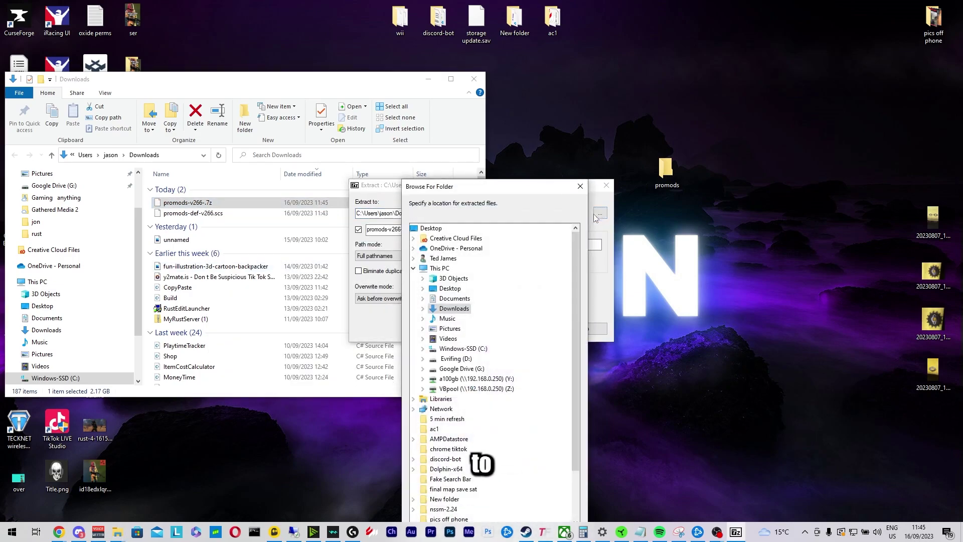
left_click(451, 288)
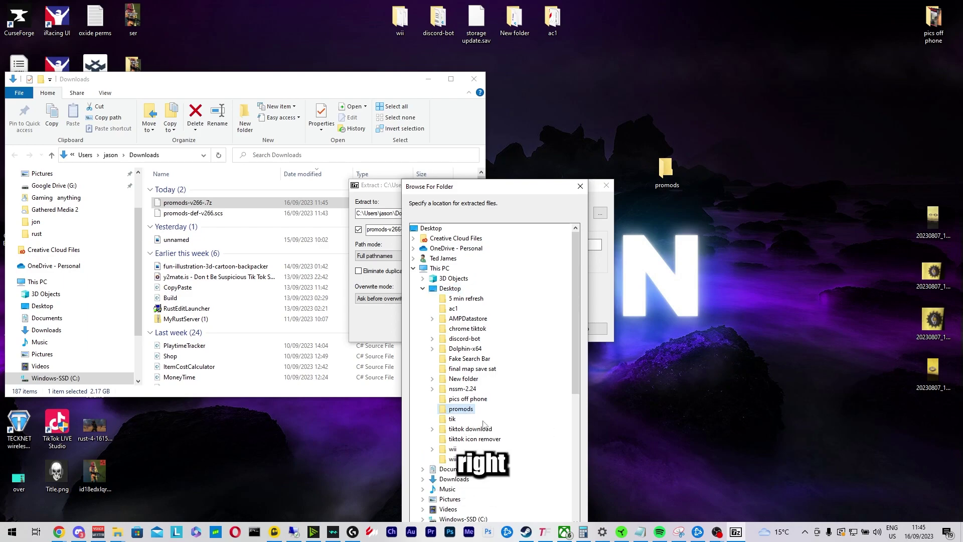
key("Return")
key("Return")
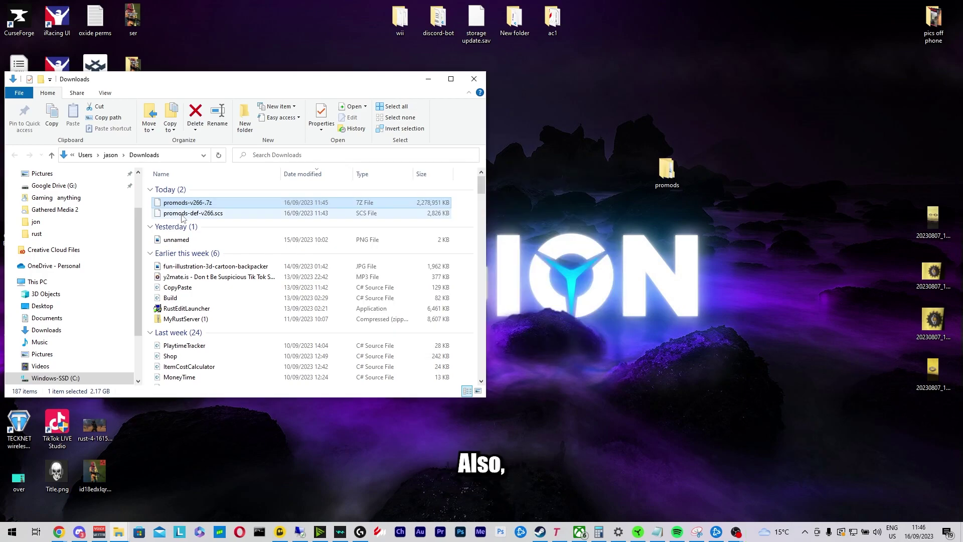
Step: Move promods-def-v266.scs into promods and delete the seven old v264 files from mod
mouse_move(192, 213)
left_mouse_down()
mouse_move(412, 204)
mouse_move(667, 168)
left_mouse_up()
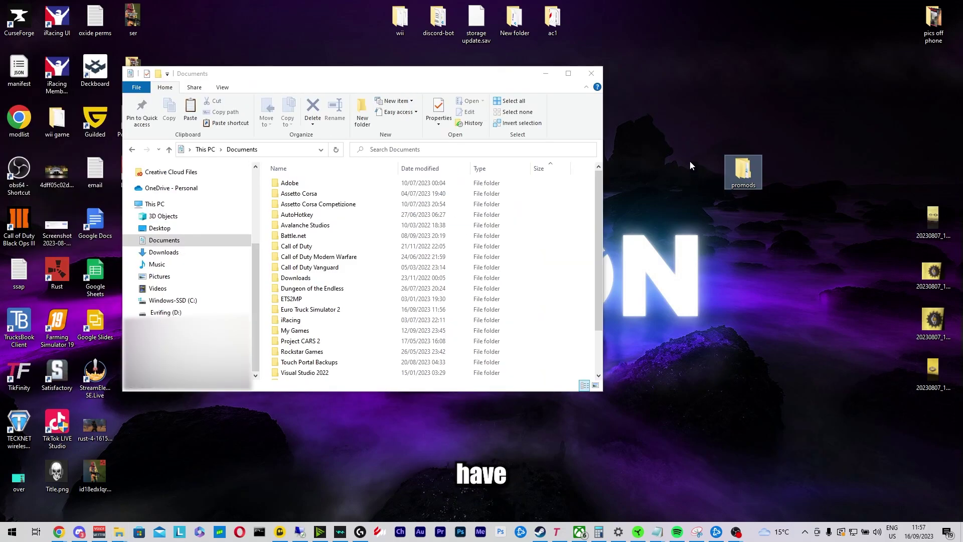
left_click_drag(713, 239, 711, 241)
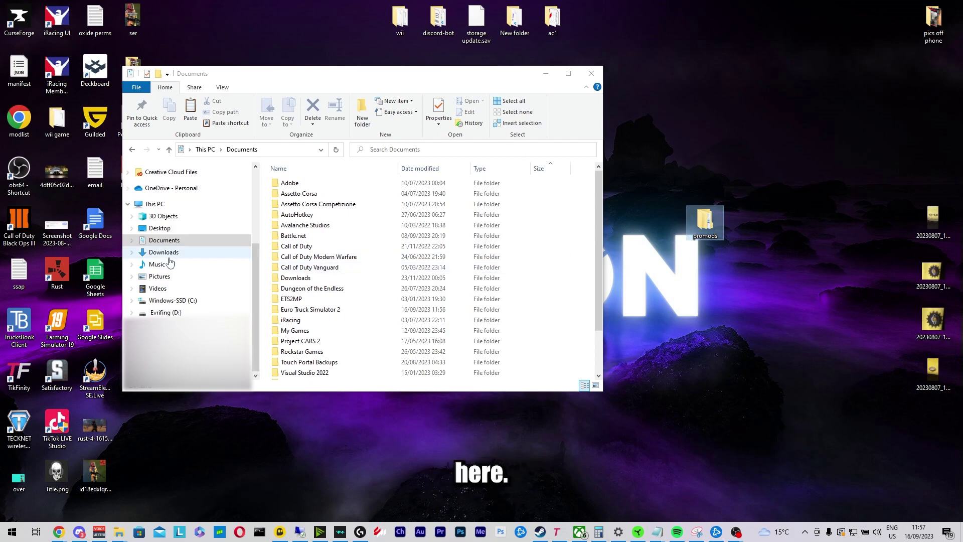
double_click(311, 309)
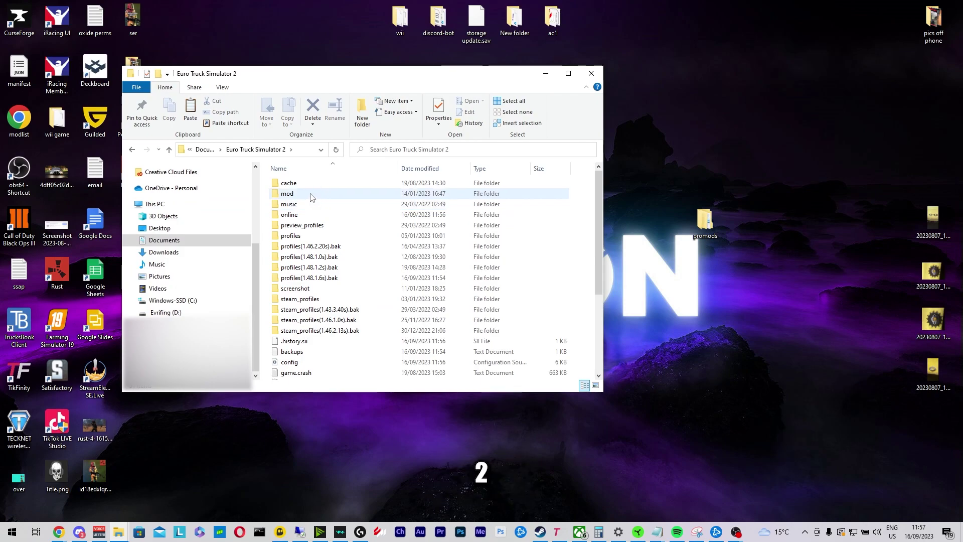
double_click(288, 193)
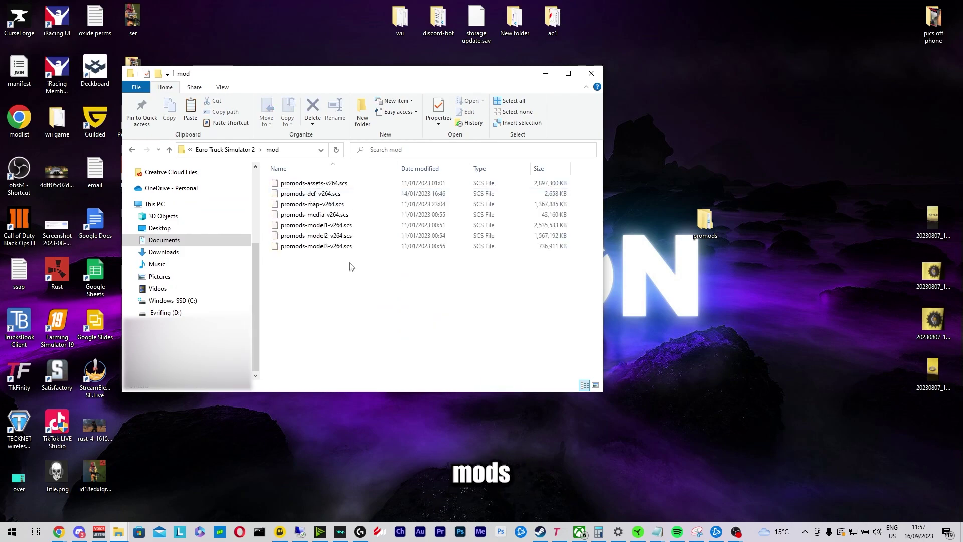
left_click_drag(351, 262, 346, 185)
key("Delete")
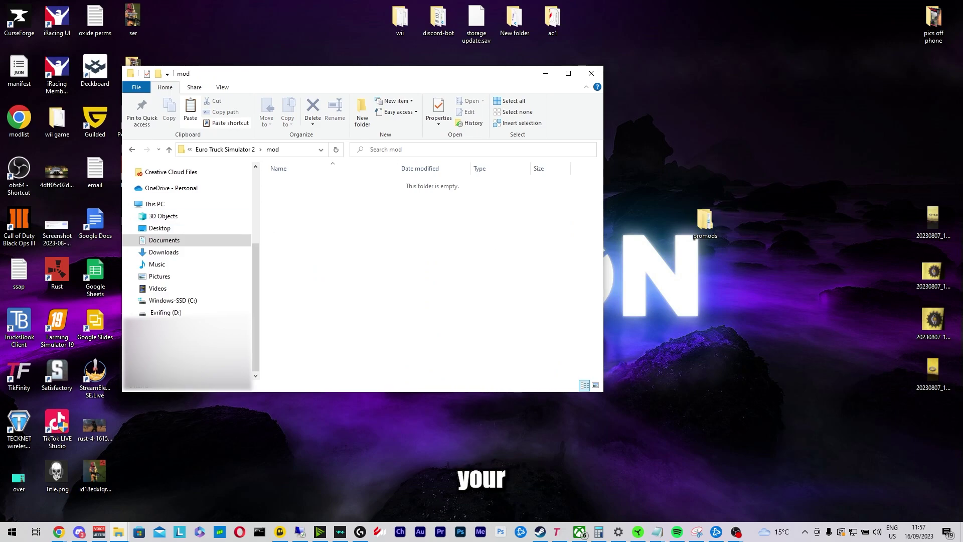
Step: Move the def file and extracted promods-v266- .scs packages into the game's mod folder
double_click(704, 218)
left_click_drag(590, 137, 875, 59)
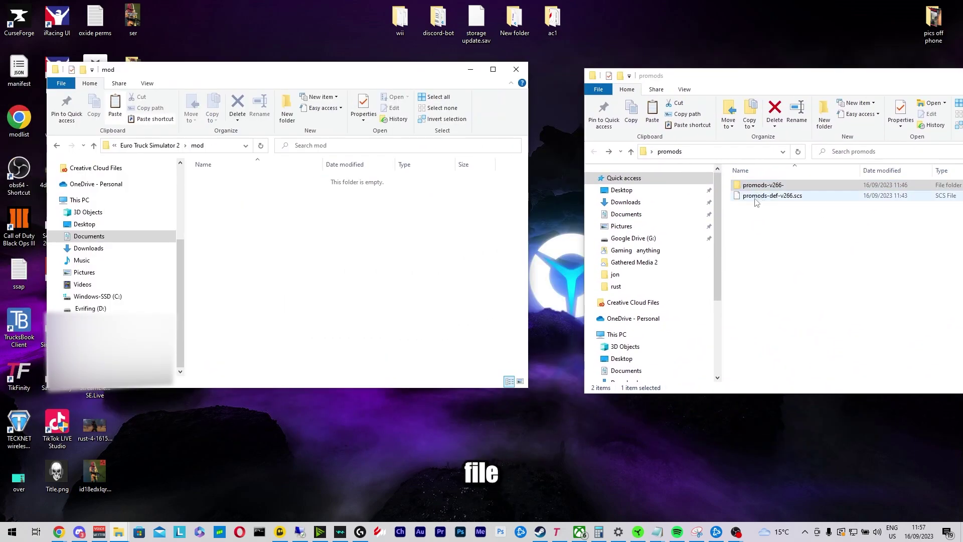
left_click_drag(755, 202, 323, 225)
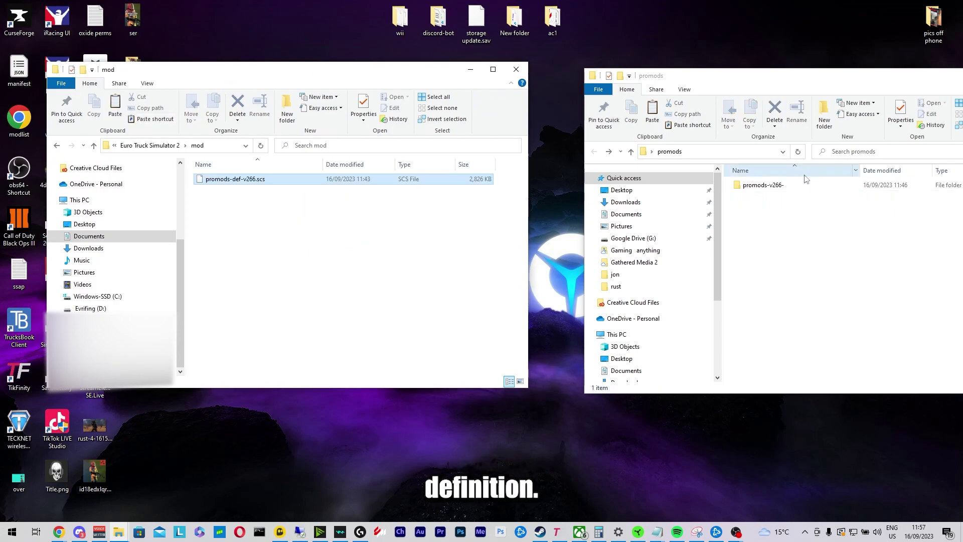
left_click(752, 187)
double_click(753, 187)
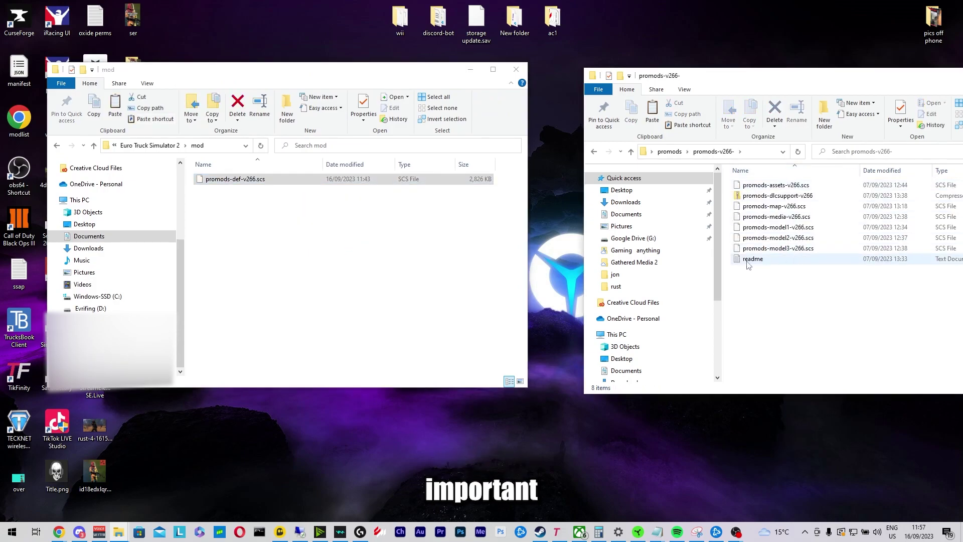
mouse_move(726, 254)
left_mouse_down()
mouse_move(787, 238)
mouse_move(796, 207)
mouse_move(429, 283)
left_mouse_up()
mouse_move(775, 185)
left_mouse_down()
mouse_move(639, 207)
mouse_move(442, 288)
left_mouse_up()
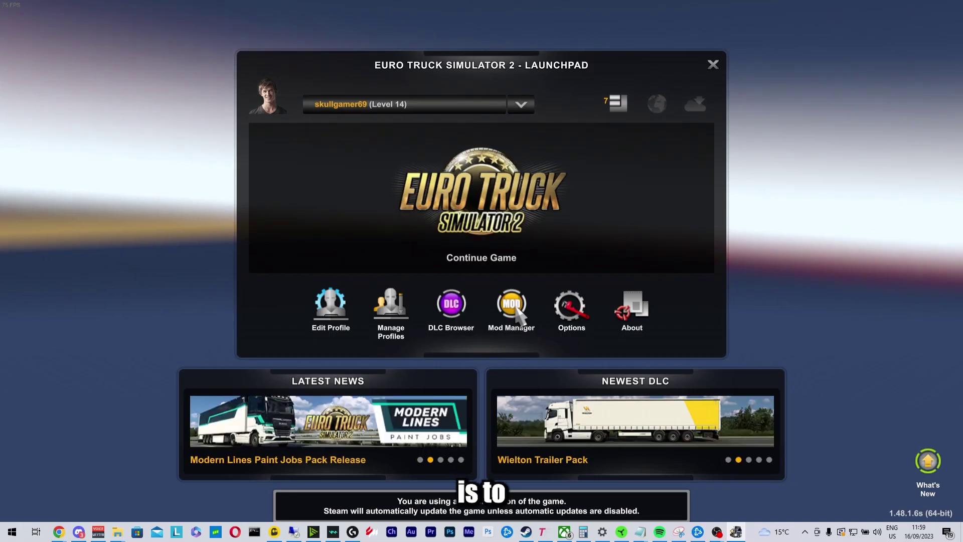
Step: Disable all active mods, then activate ProMods Assets, Media, and Models 1 and 2
left_click(516, 309)
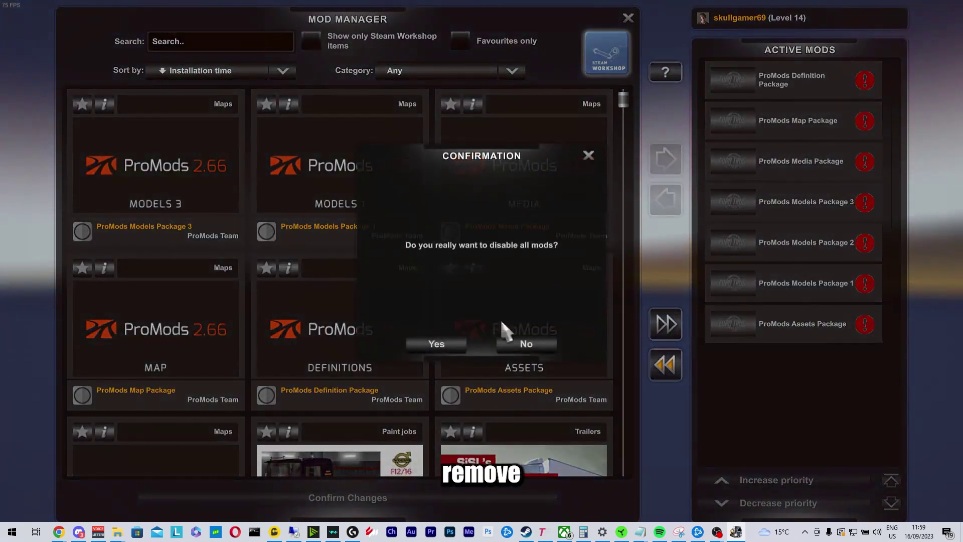
left_click(431, 348)
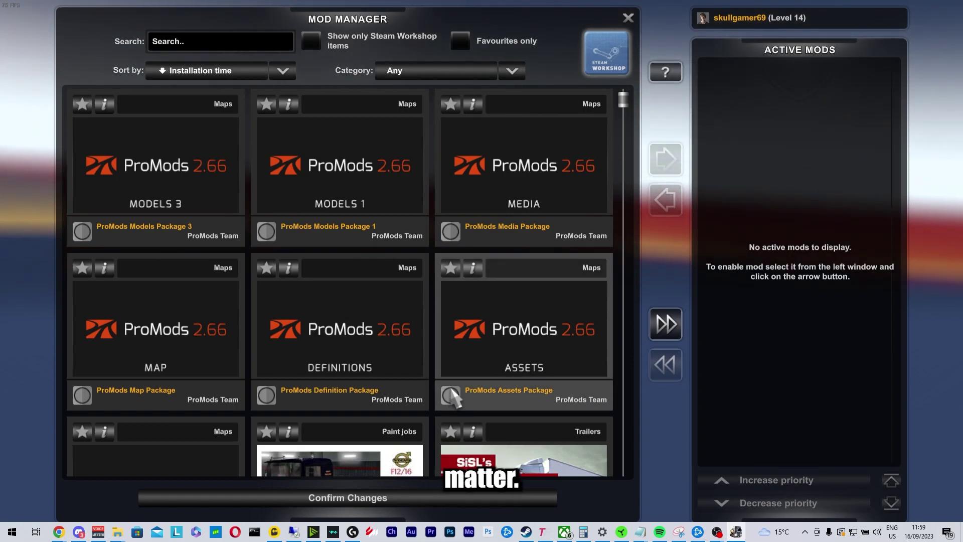
left_click(451, 397)
left_click(665, 158)
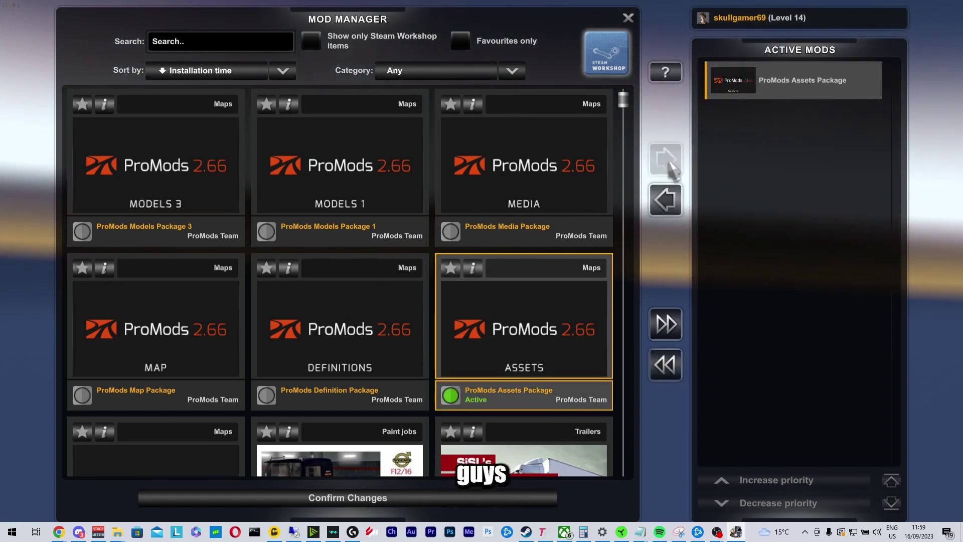
left_click(524, 214)
left_click(666, 158)
double_click(366, 230)
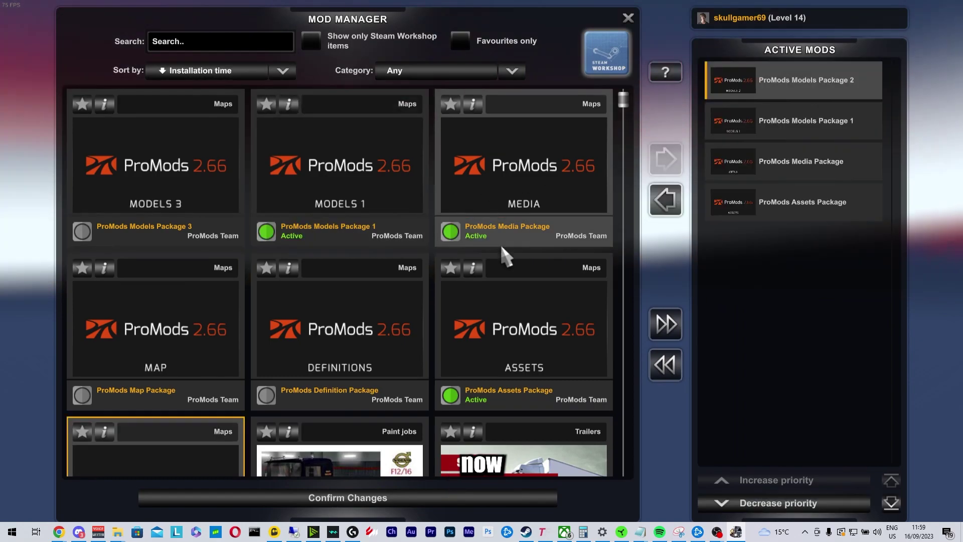
Step: Activate ProMods Models 3, Map and Definition packages and confirm the mod changes
left_click(178, 185)
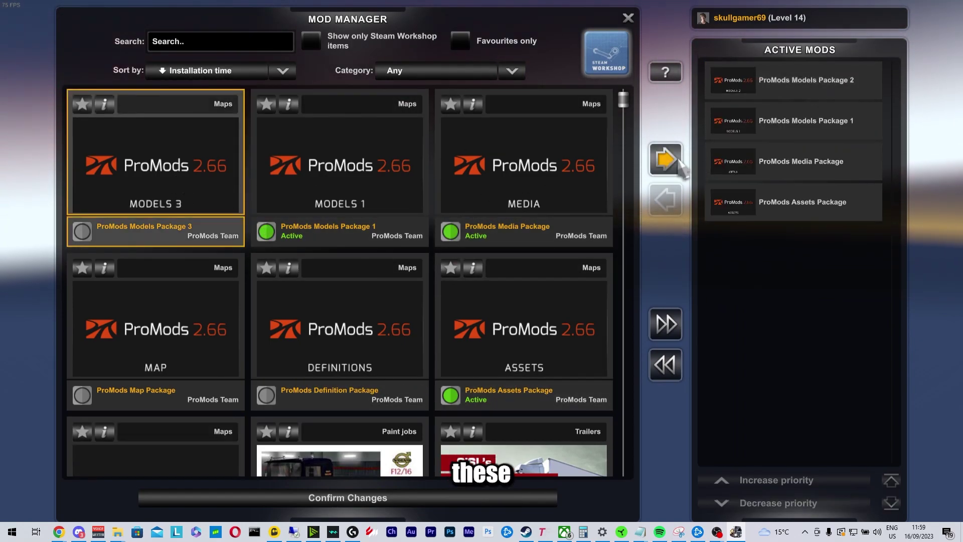
left_click(675, 161)
left_click(234, 339)
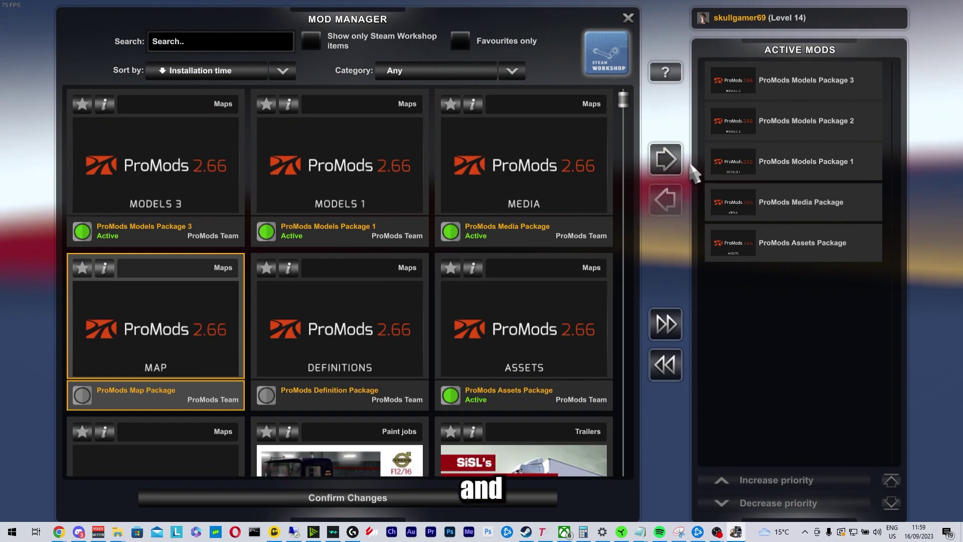
left_click(670, 160)
left_click(334, 382)
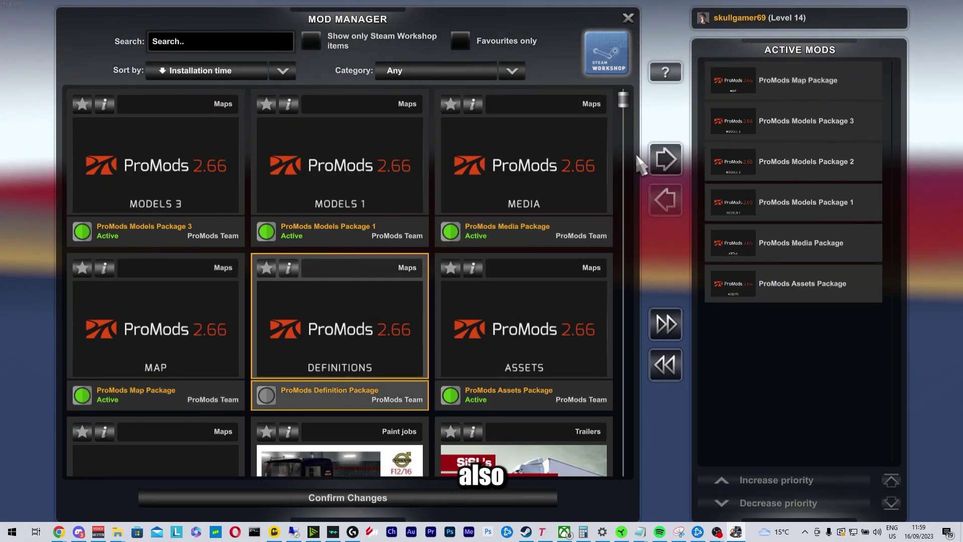
left_click(659, 158)
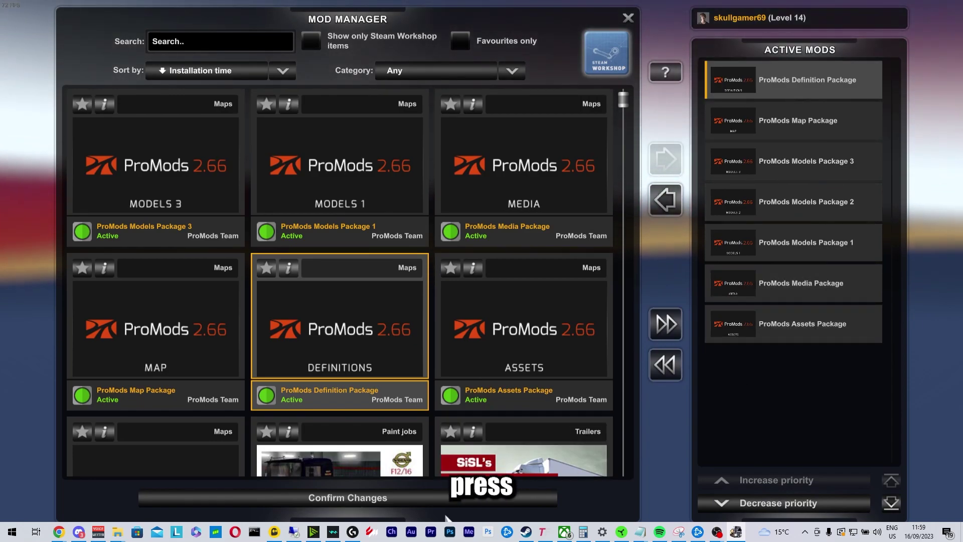
left_click(478, 497)
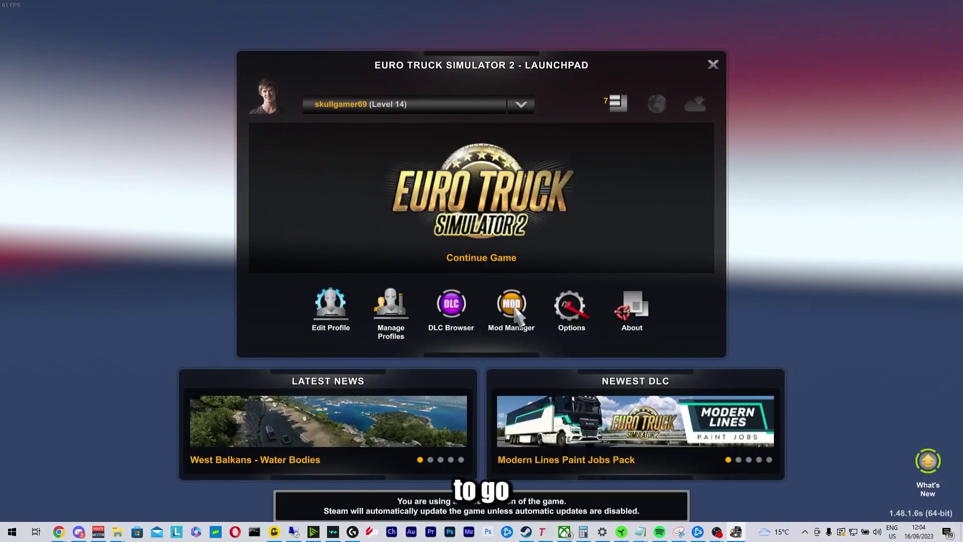
Step: Deactivate all mods and reactivate ProMods Models Package 2
left_click(516, 313)
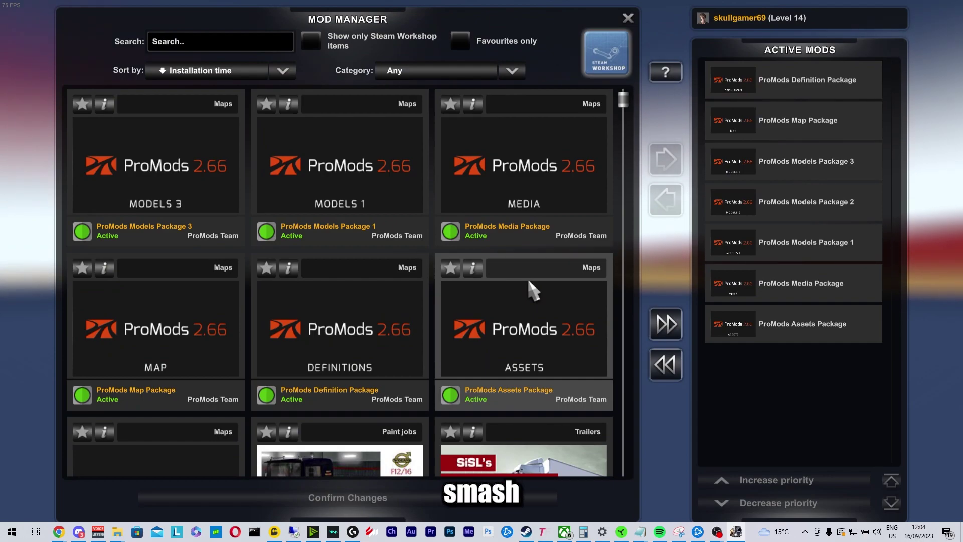
left_click(666, 376)
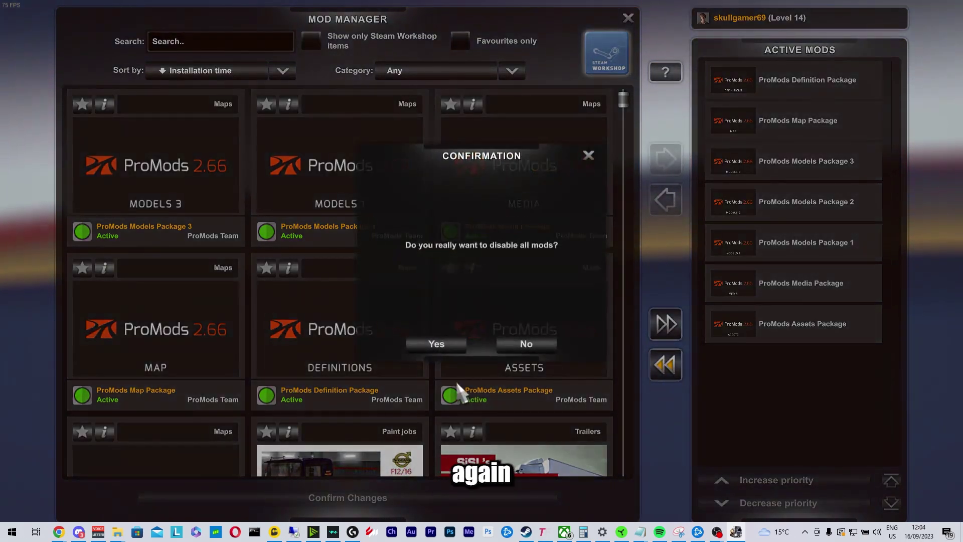
left_click(436, 343)
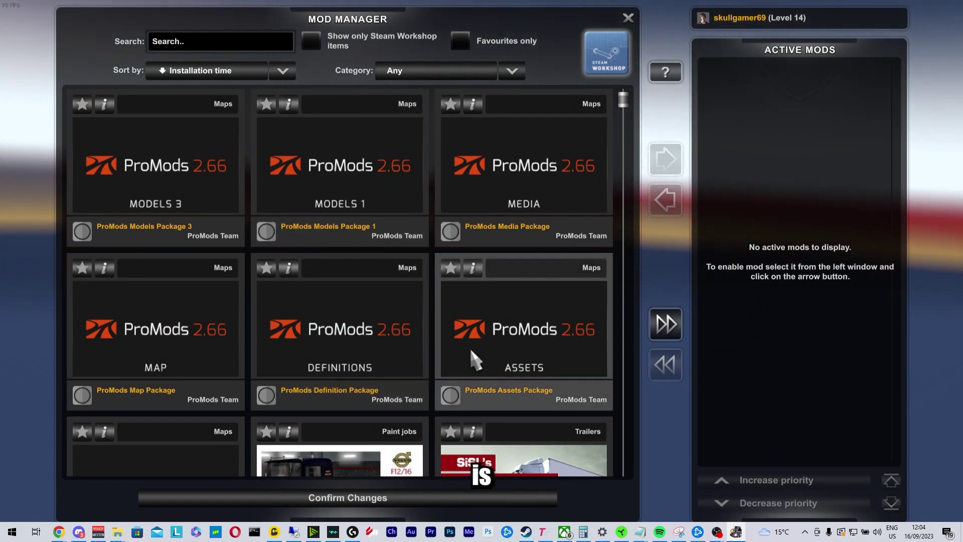
left_click(216, 327)
left_click(209, 198)
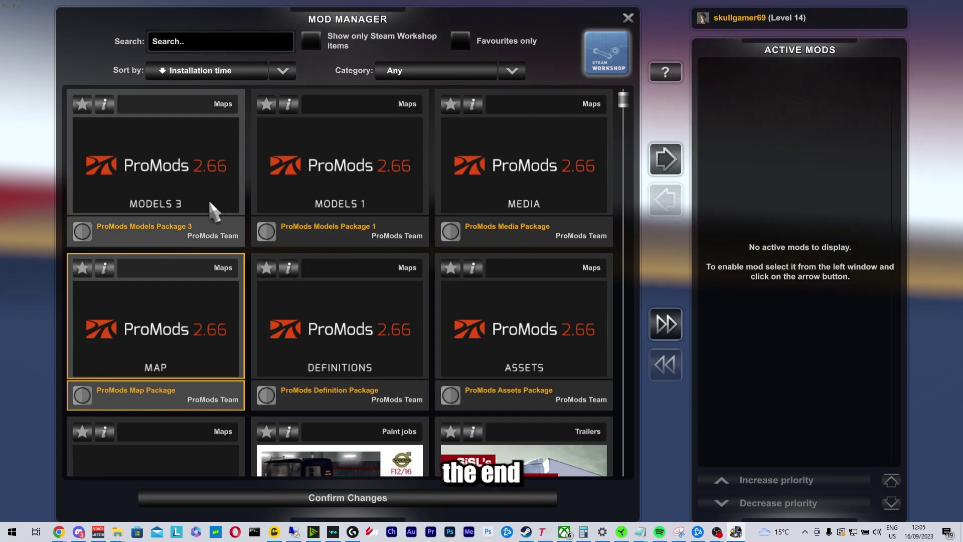
scroll(181, 417, "down", 2)
scroll(183, 423, "down", 1)
left_click(183, 407)
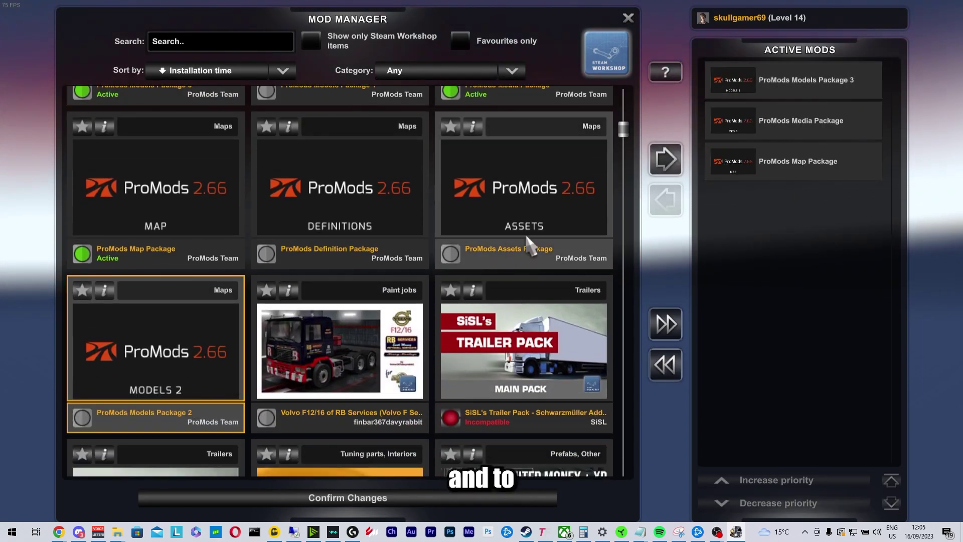
left_click(665, 158)
scroll(374, 264, "up", 3)
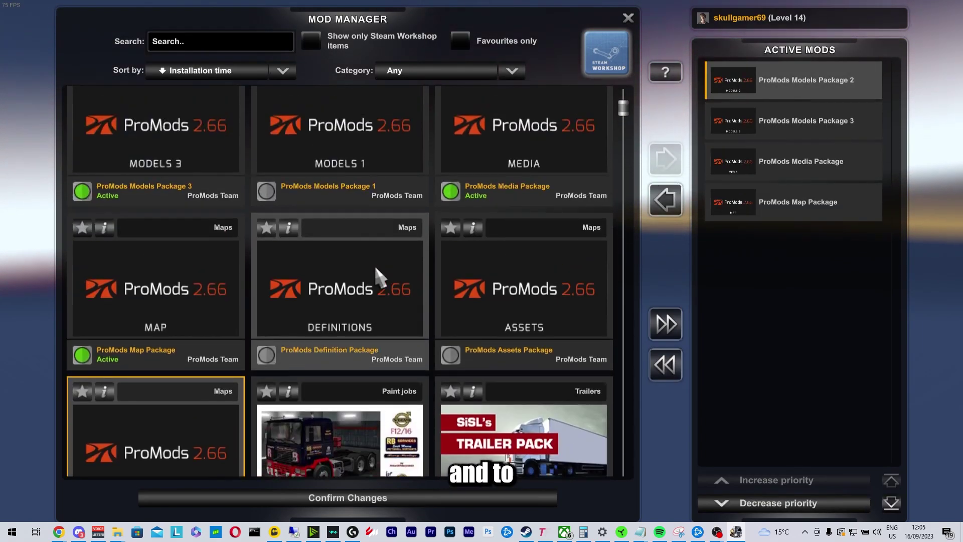
Step: Activate ProMods Models 1, Assets and Definition packages, then confirm the new order
left_click(344, 217)
left_click(666, 159)
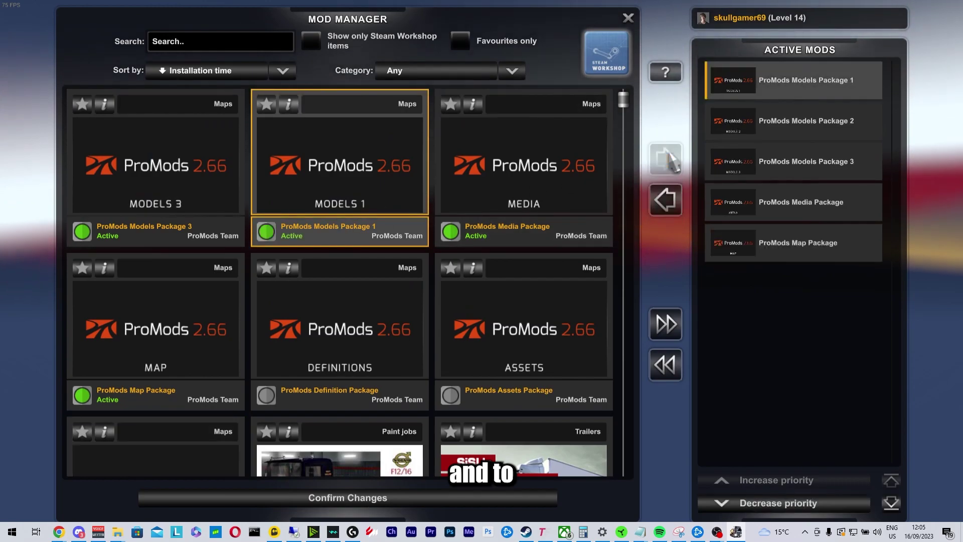
left_click(539, 339)
left_click(672, 158)
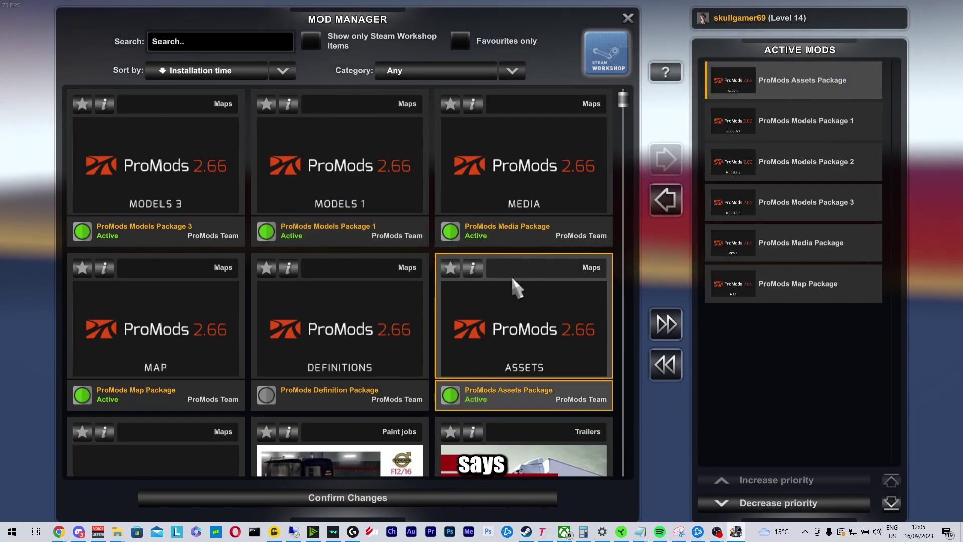
left_click(316, 354)
left_click(668, 159)
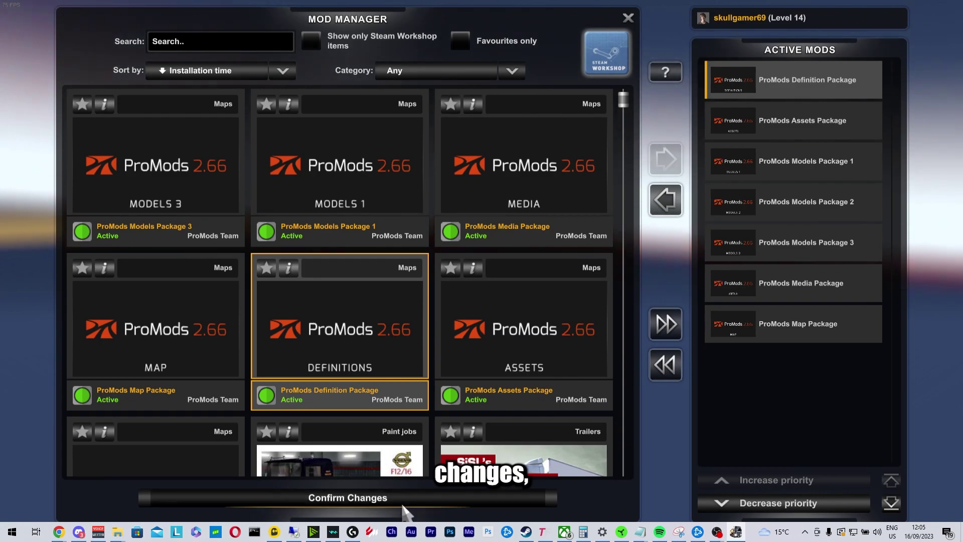
scroll(340, 286, "down", 2)
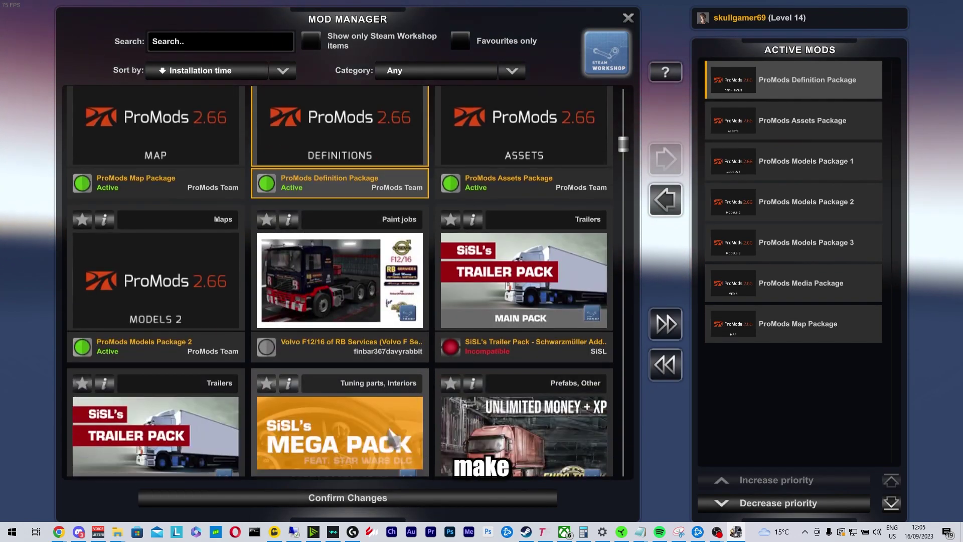
left_click(376, 499)
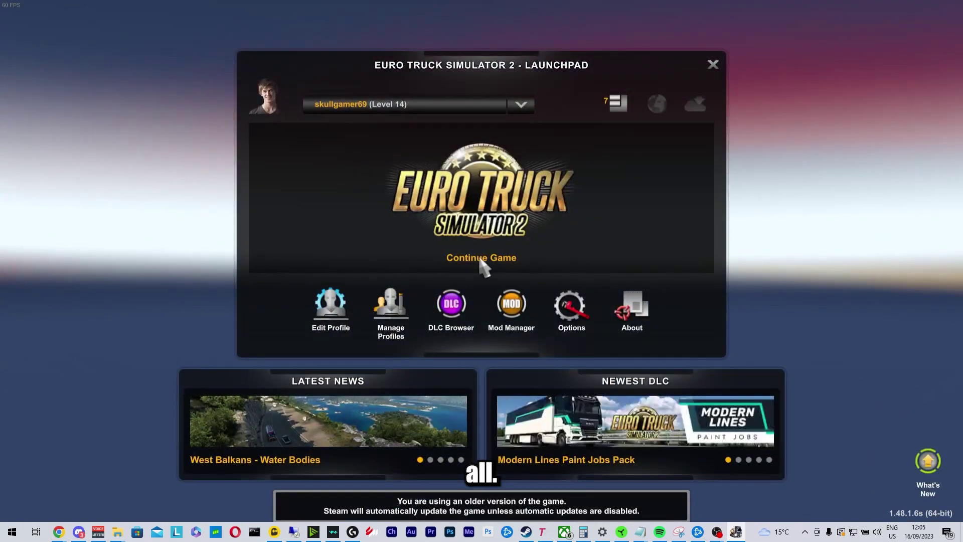
Step: Continue the saved game, dismiss the controllers warning, and pan the world map to Britain
left_click(501, 239)
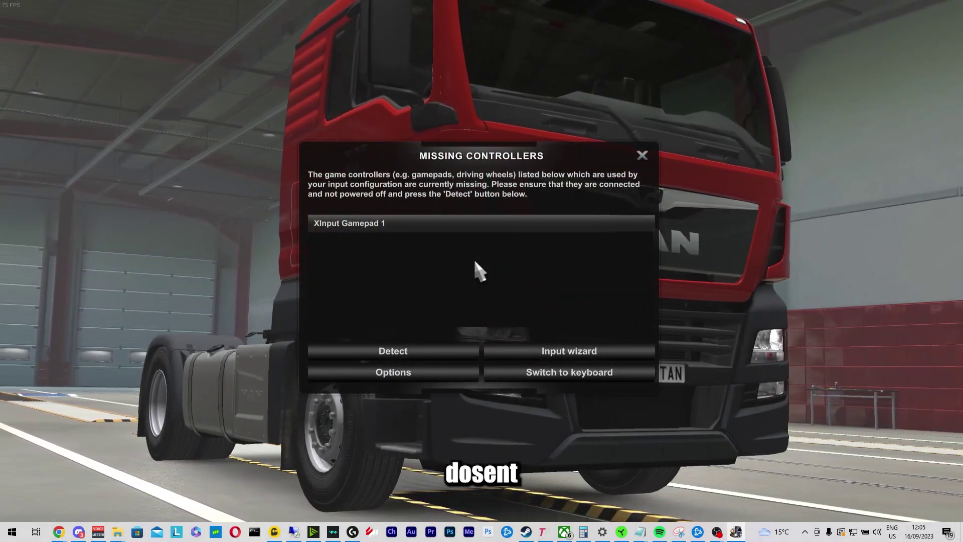
left_click(642, 155)
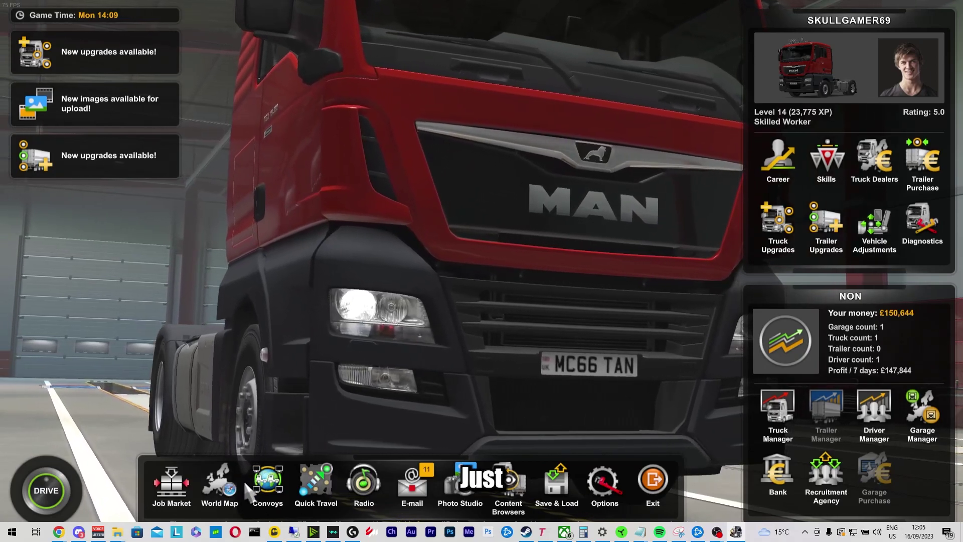
left_click(219, 481)
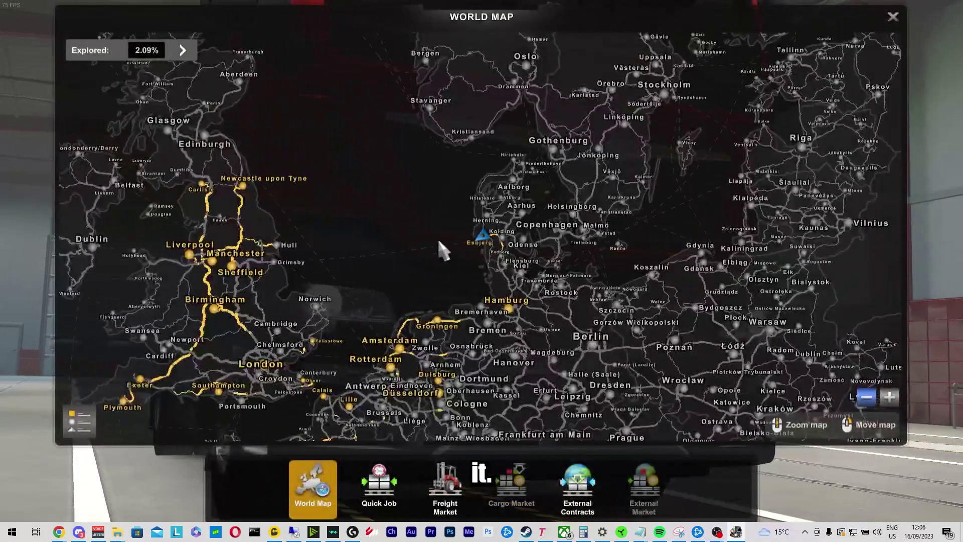
scroll(437, 237, "up", 5)
left_click_drag(526, 415, 268, 121)
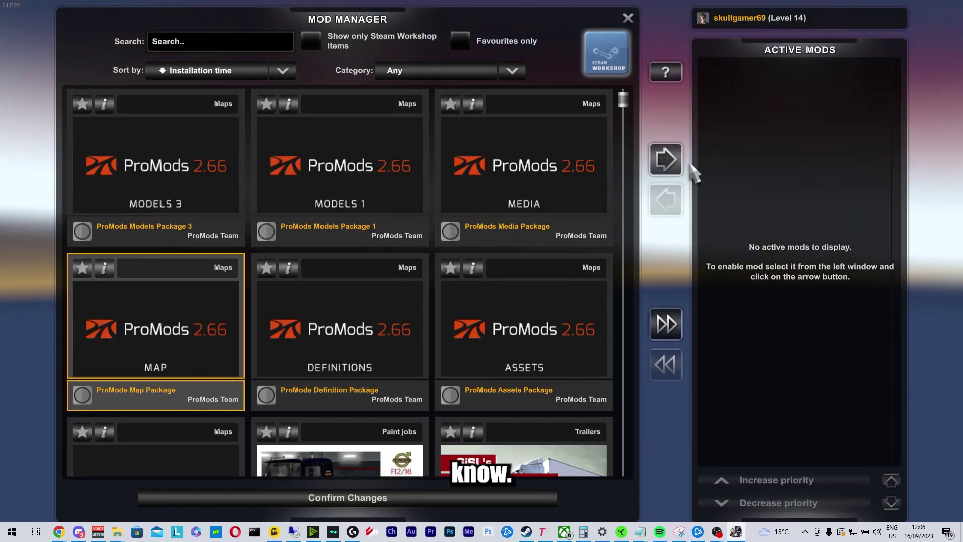
Step: Activate the ProMods Map, Models 1, Media and Models 2 packages in order
left_click(666, 159)
left_click(370, 205)
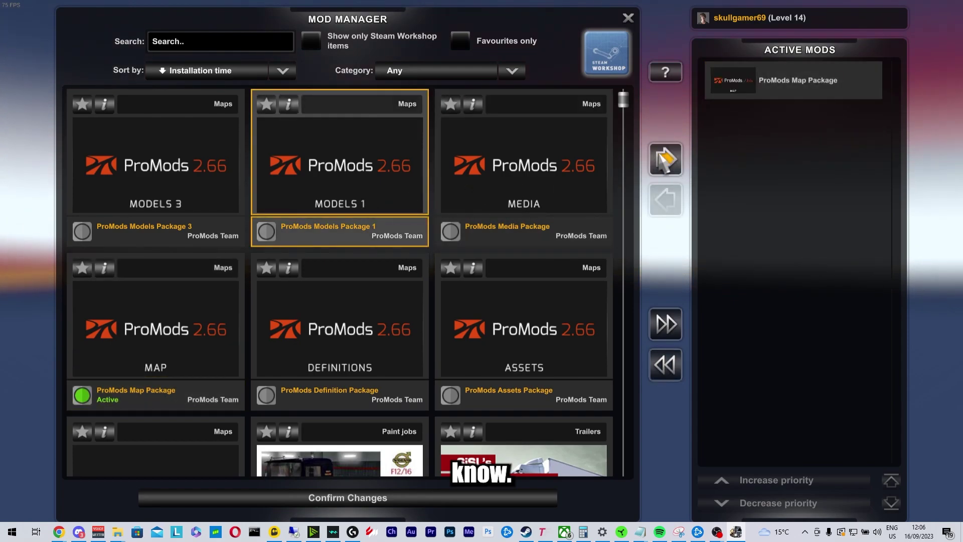
left_click(666, 159)
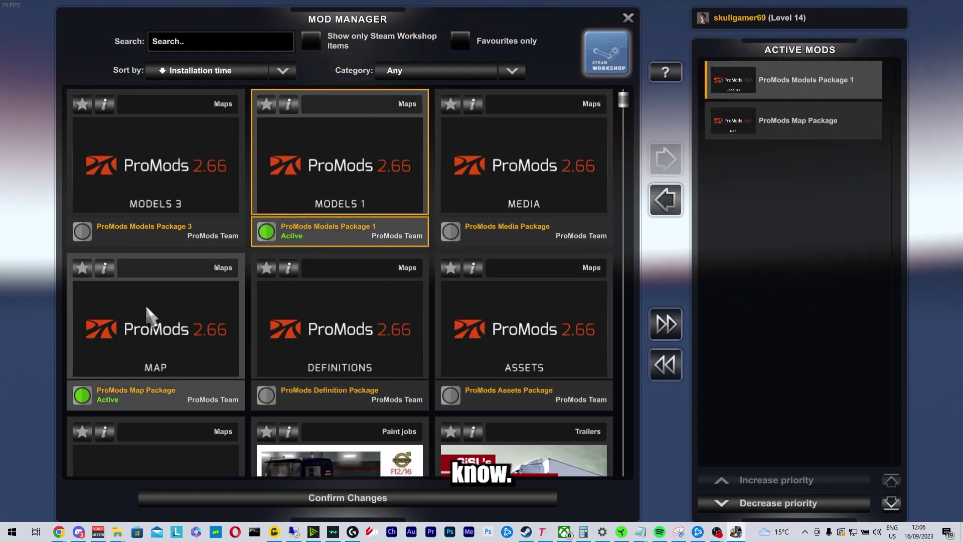
left_click(576, 204)
left_click(666, 158)
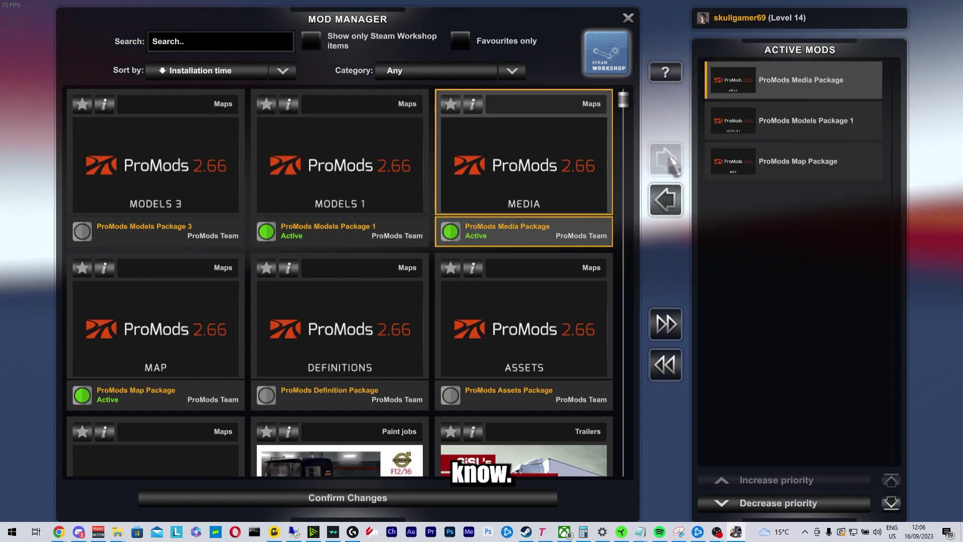
scroll(471, 317, "down", 1)
left_click(171, 420)
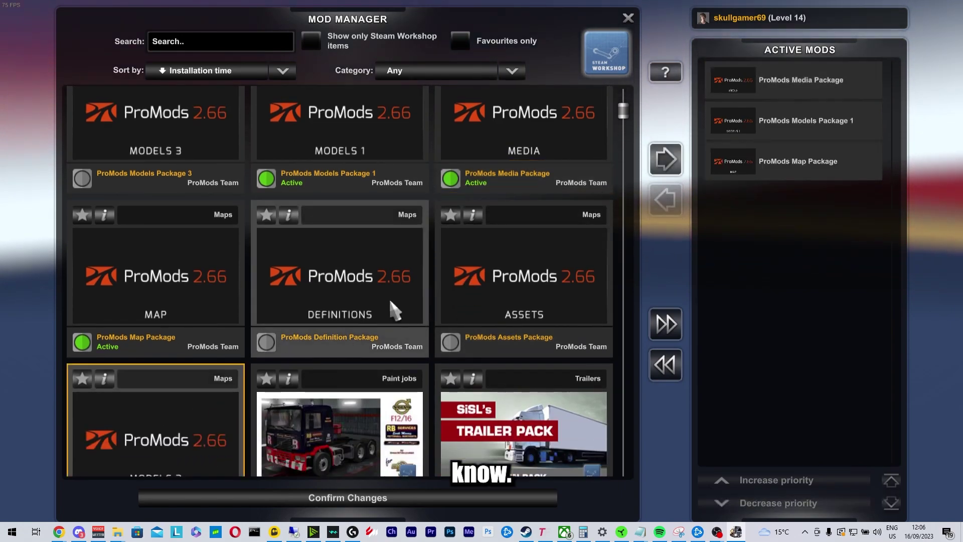
left_click(666, 158)
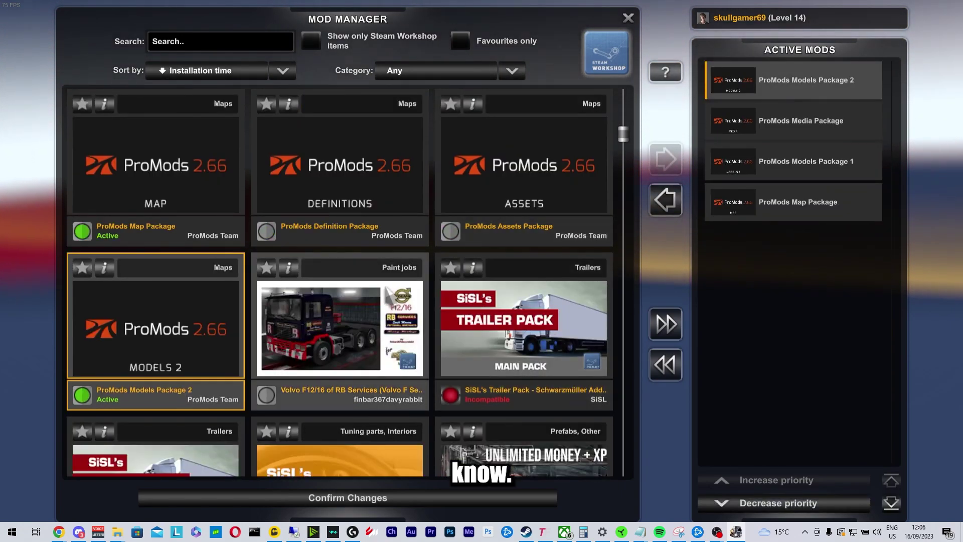
scroll(390, 293, "up", 1)
scroll(389, 294, "up", 2)
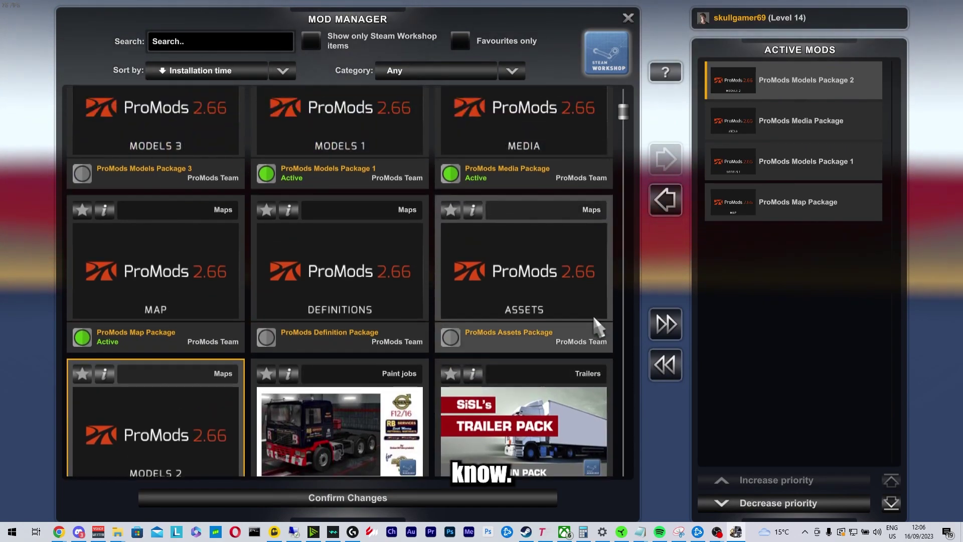
scroll(307, 293, "up", 2)
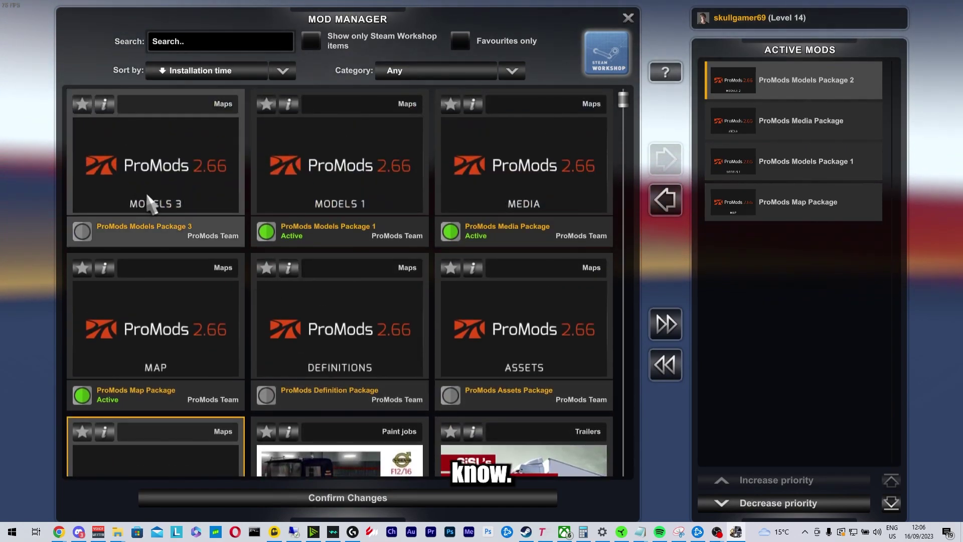
Step: Activate ProMods Assets, Models 3 and Definition packages, then confirm and load the game
left_click(606, 280)
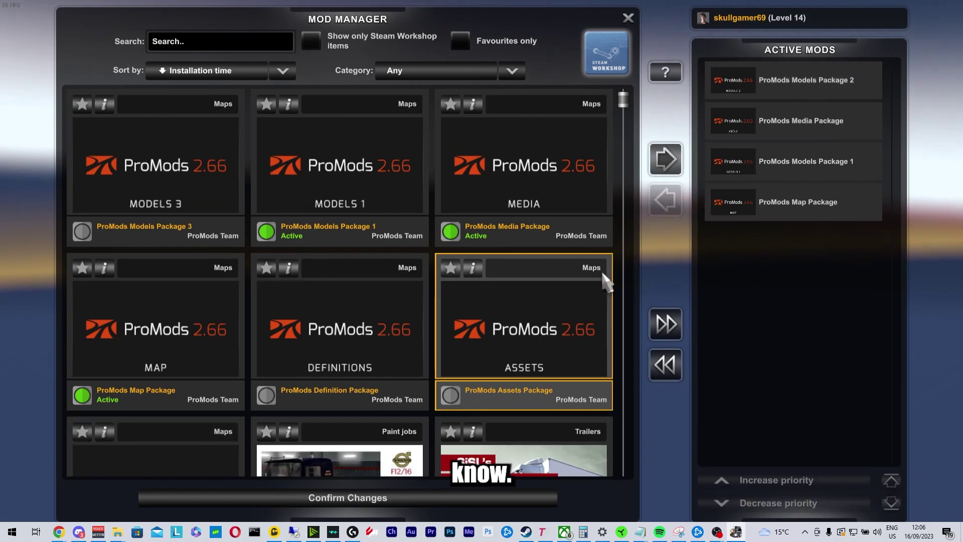
left_click(670, 171)
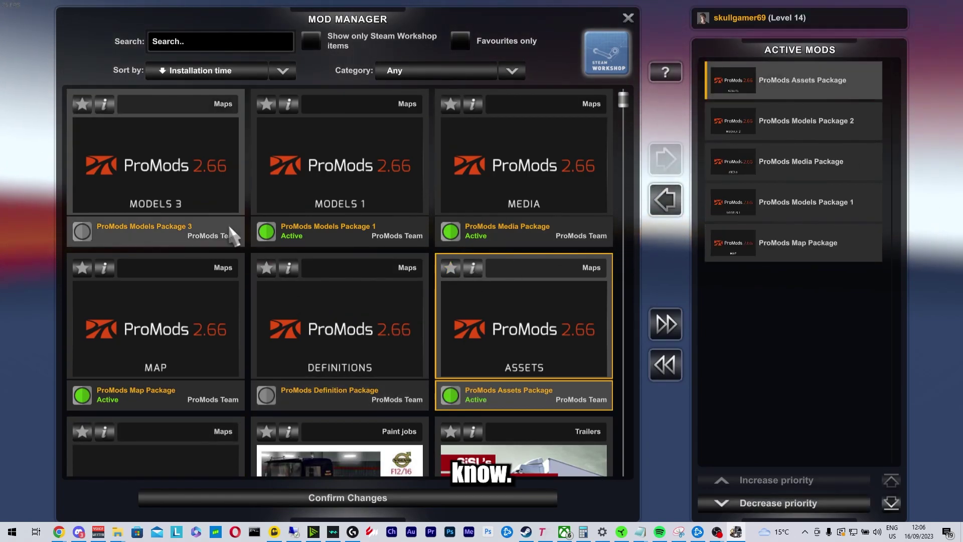
left_click(168, 188)
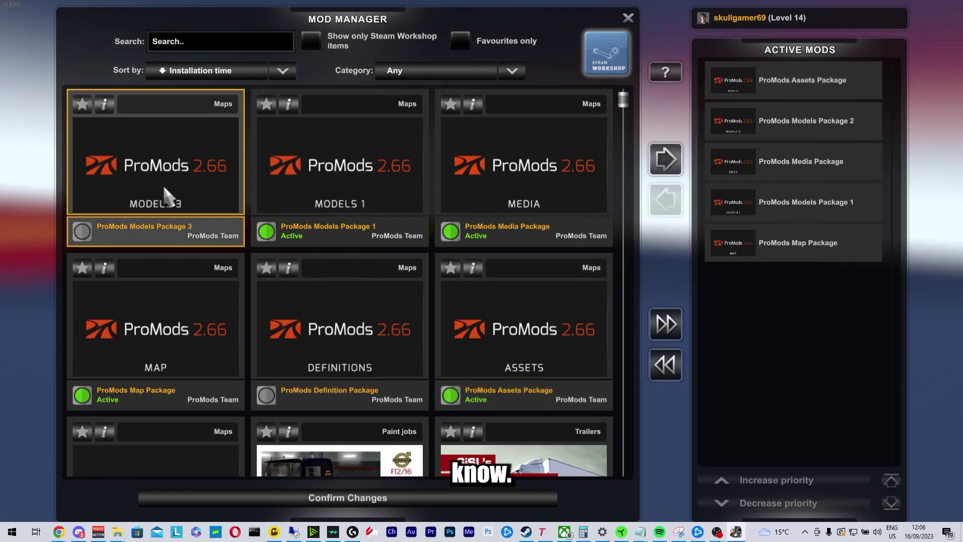
left_click(666, 159)
left_click(422, 323)
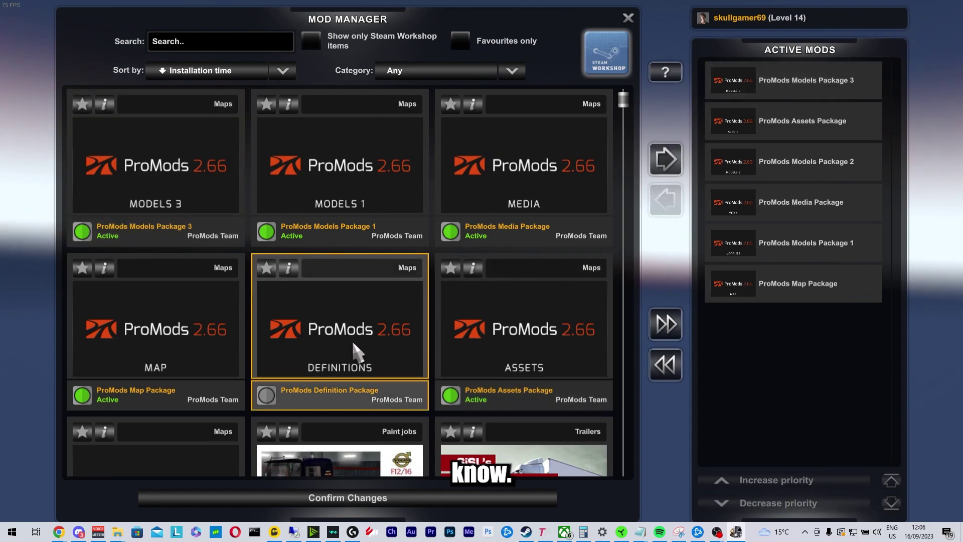
left_click(666, 160)
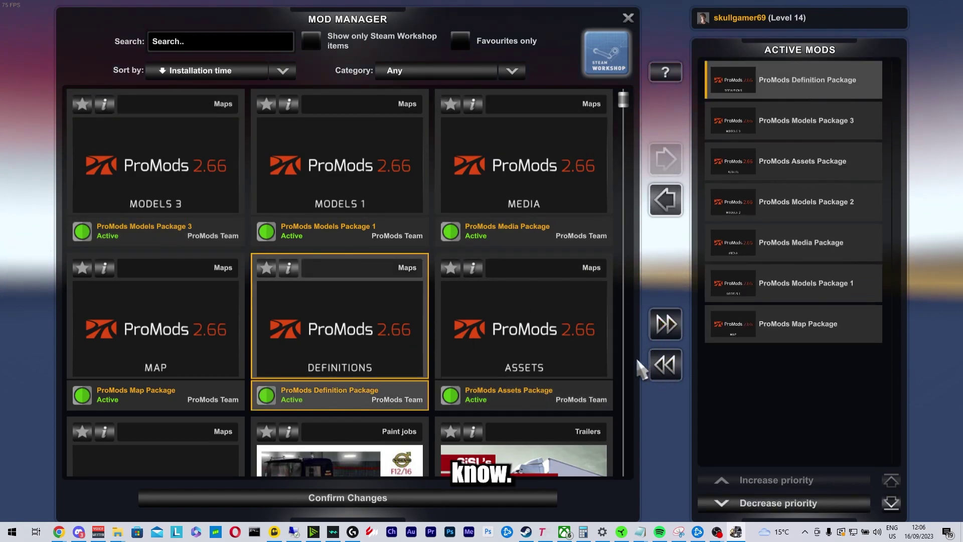
left_click(420, 496)
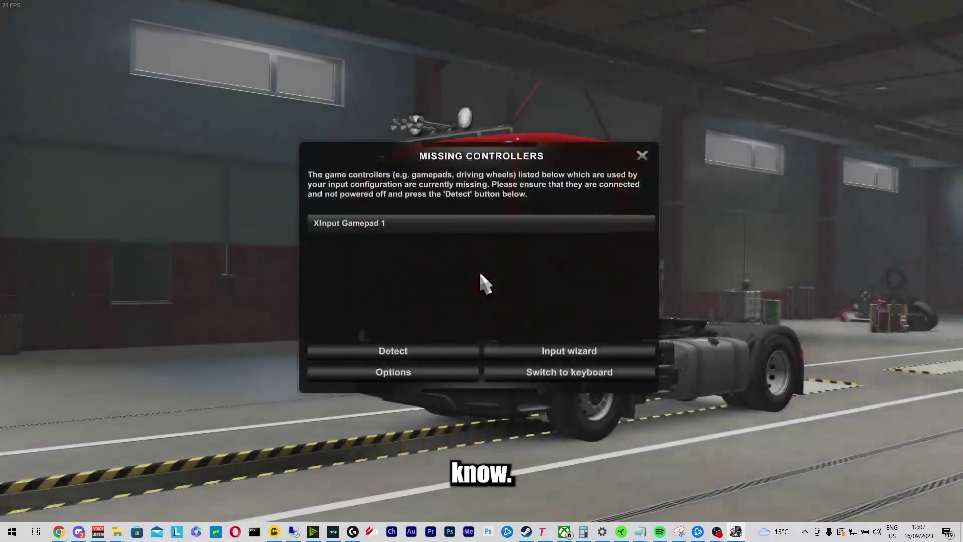
Step: Close the Missing Controllers warning to reveal the garage menu with the red MAN truck
left_click(641, 156)
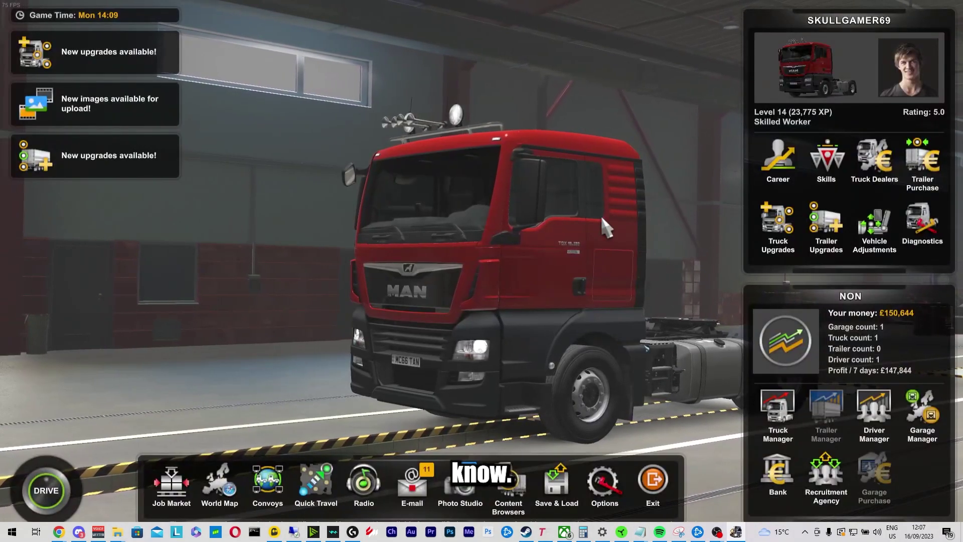